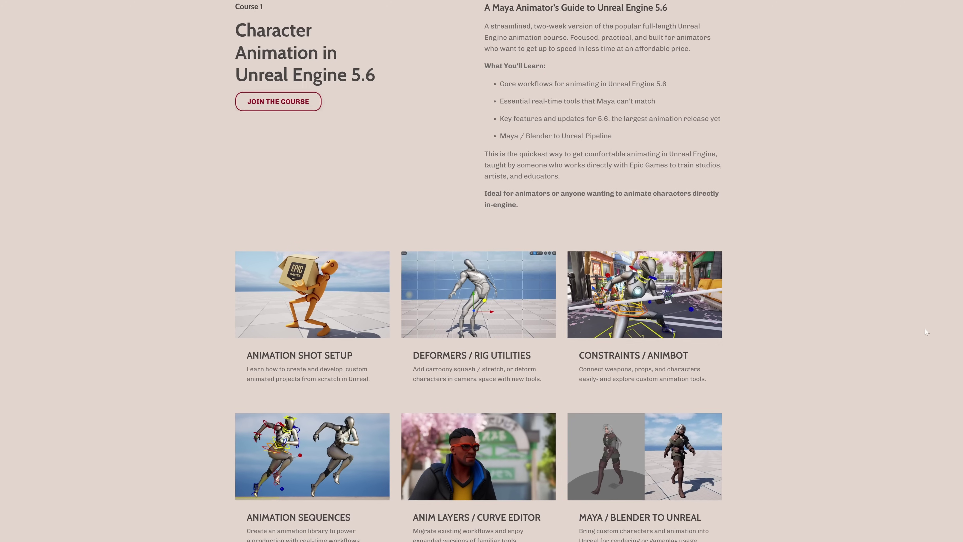
Read down the Unreal Engine 5.6 animation course page through its schedule and recording details to the testimonials
scroll(925, 332, down, 10)
scroll(858, 383, down, 10)
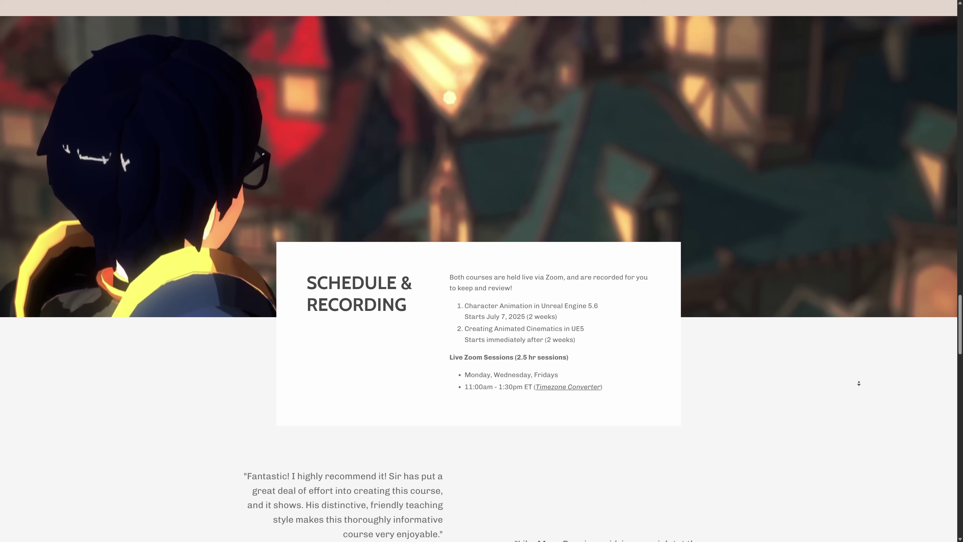
scroll(859, 383, down, 3)
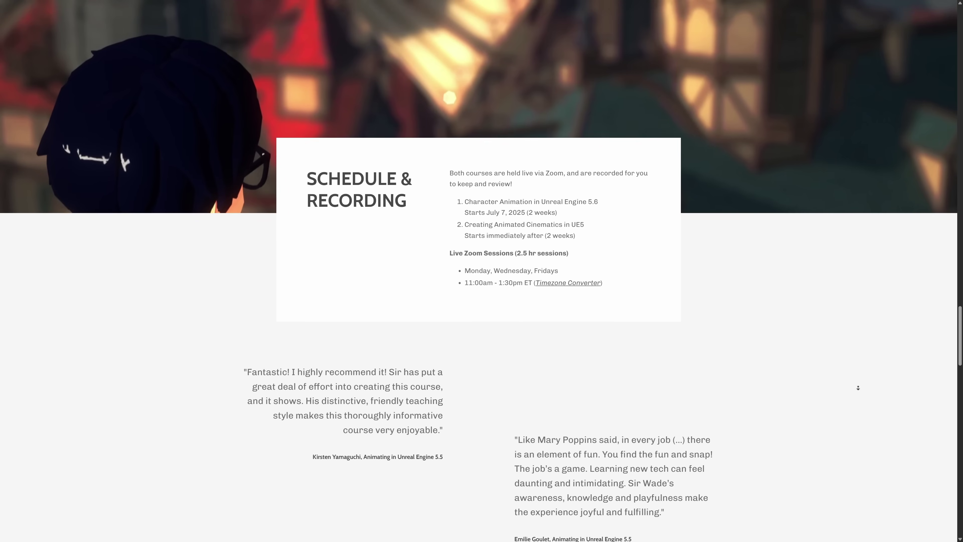
scroll(857, 387, down, 5)
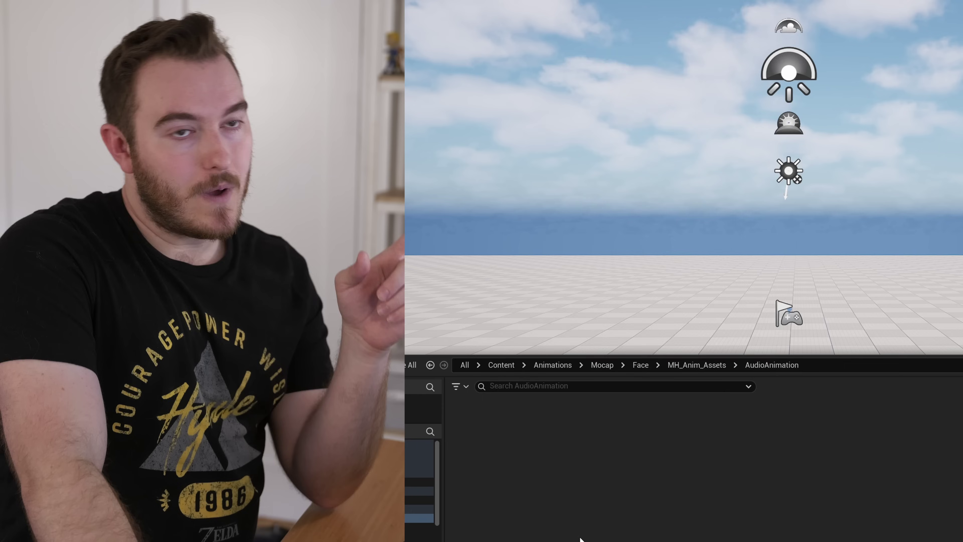
In Unreal Editor, create a MetaHuman Performance asset in the AudioAnimation folder and set its input type to Audio
right_click(496, 469)
mouse_move(599, 359)
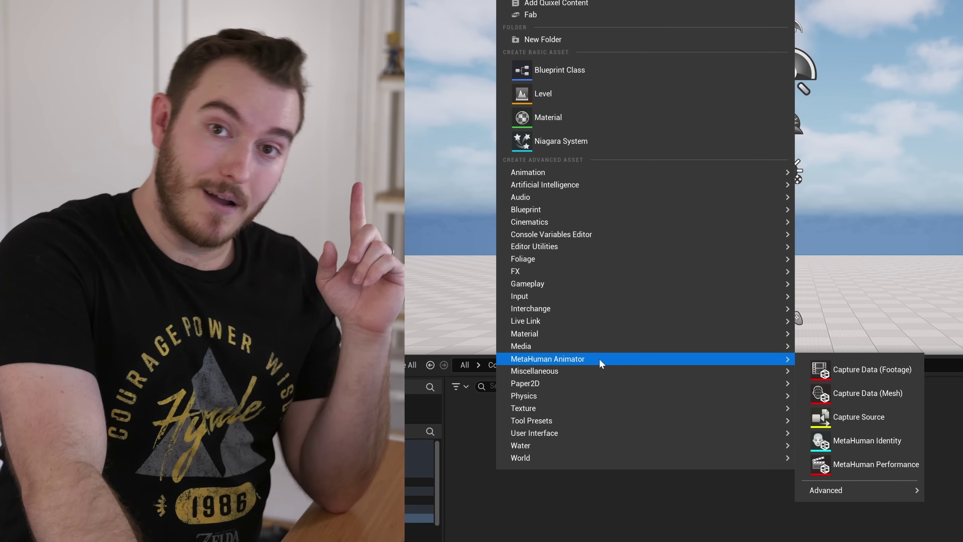
click(872, 464)
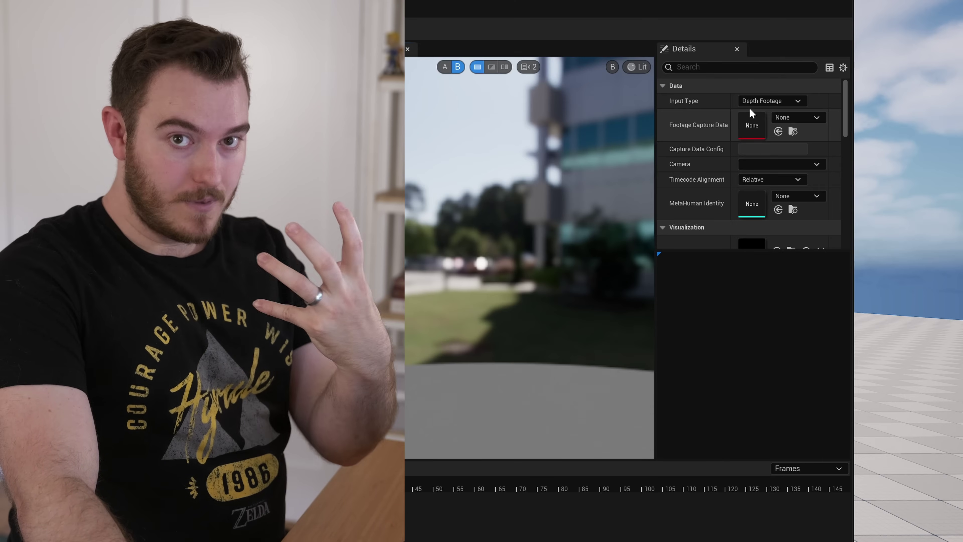
click(756, 100)
click(761, 119)
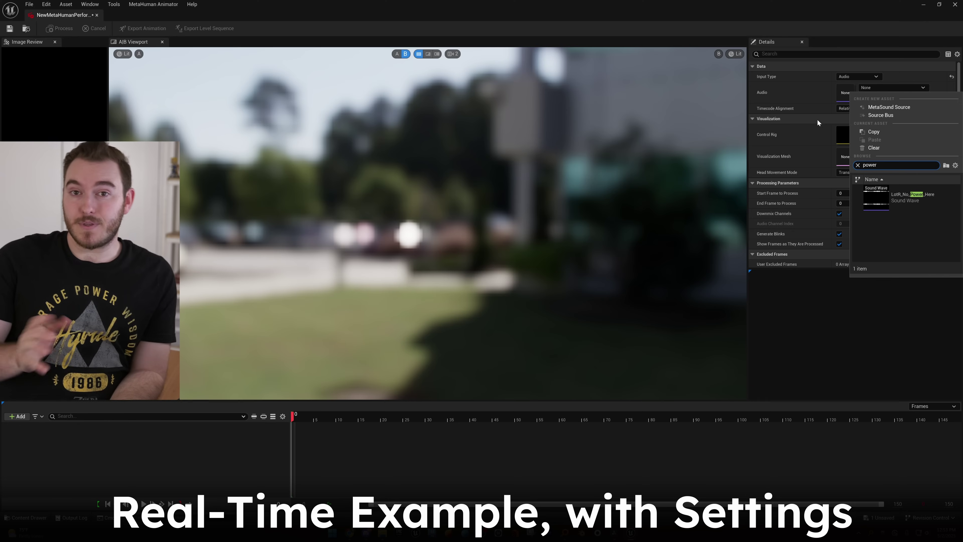
Assign the LotR_No_Power_Here sound wave as the performance's audio and Teddy_FaceMesh as its visualization mesh
click(880, 161)
click(883, 152)
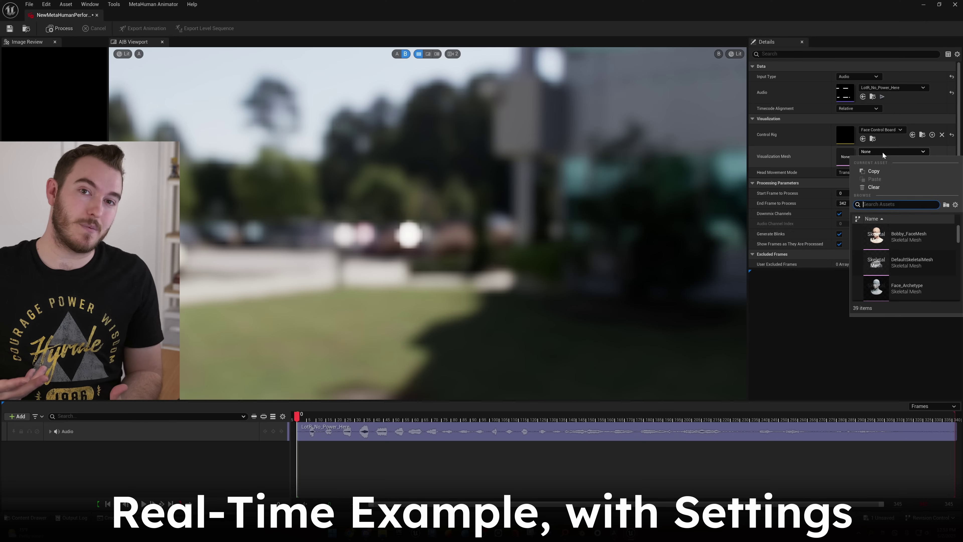
click(917, 262)
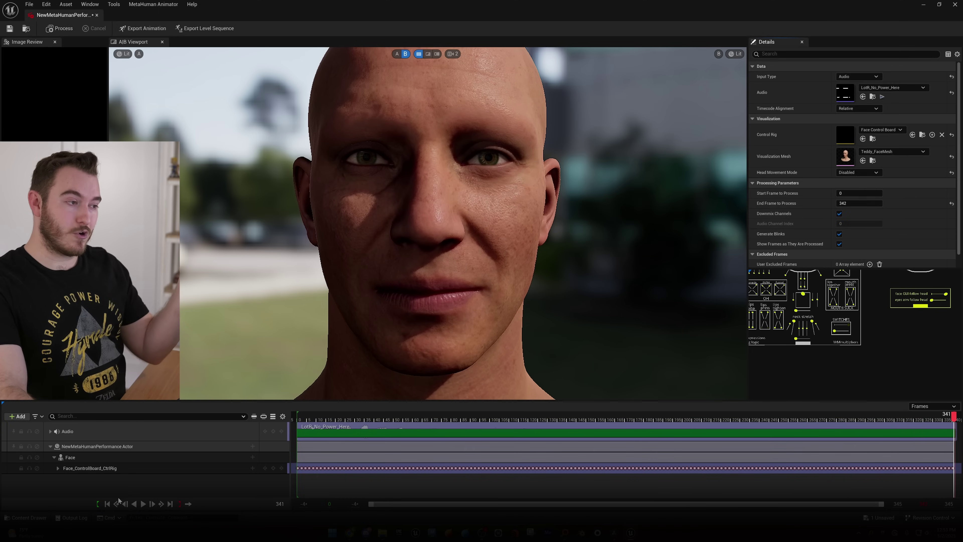
Play the processed facial performance from its first frame
click(107, 504)
click(143, 503)
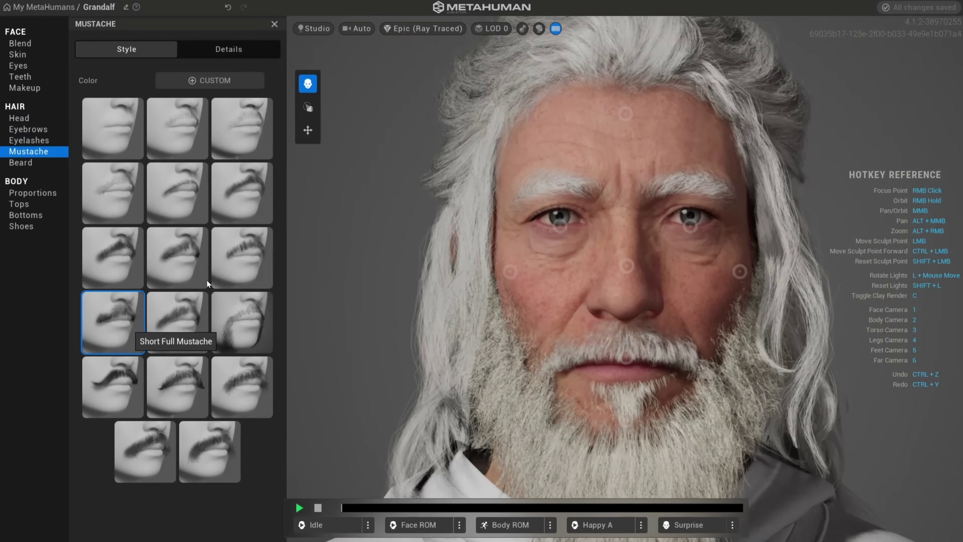
In MetaHuman Creator, give Grandalf a different mustache style, redo the last face edit and check the face in profile
click(191, 323)
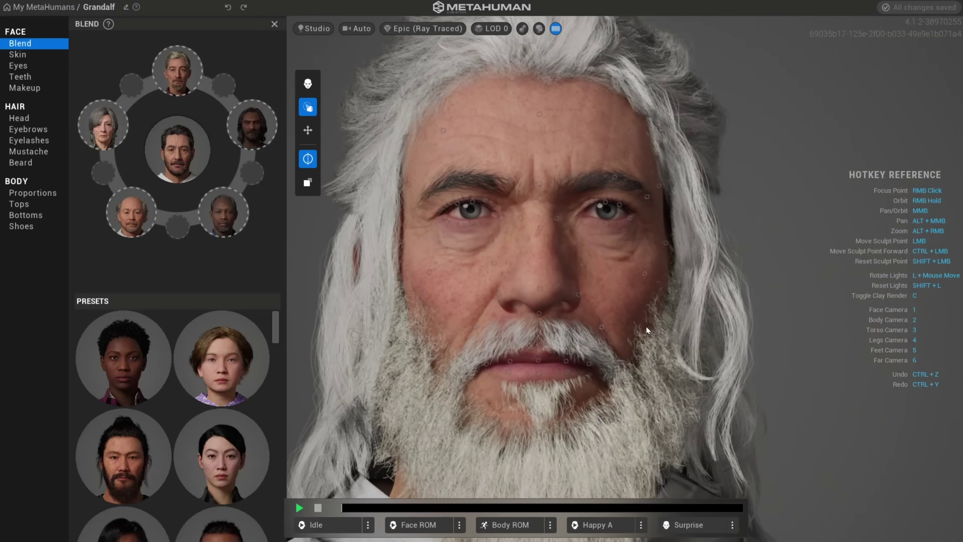
key(ctrl+y)
right_drag(562, 325, 709, 341)
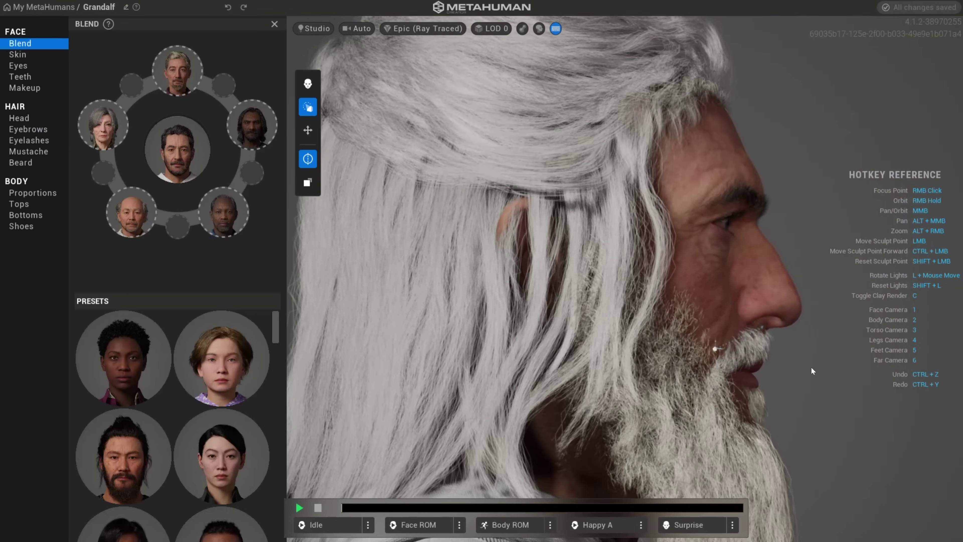
right_drag(799, 351, 597, 189)
mouse_move(556, 125)
right_down()
mouse_move(474, 125)
mouse_move(557, 127)
right_up()
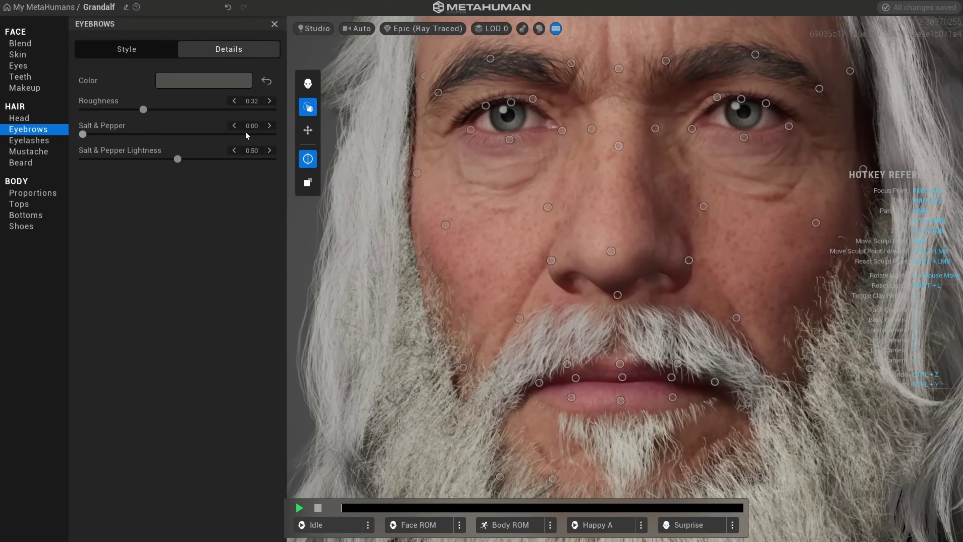
Adjust the custom hair dye colour of Grandalf's eyebrows
click(203, 80)
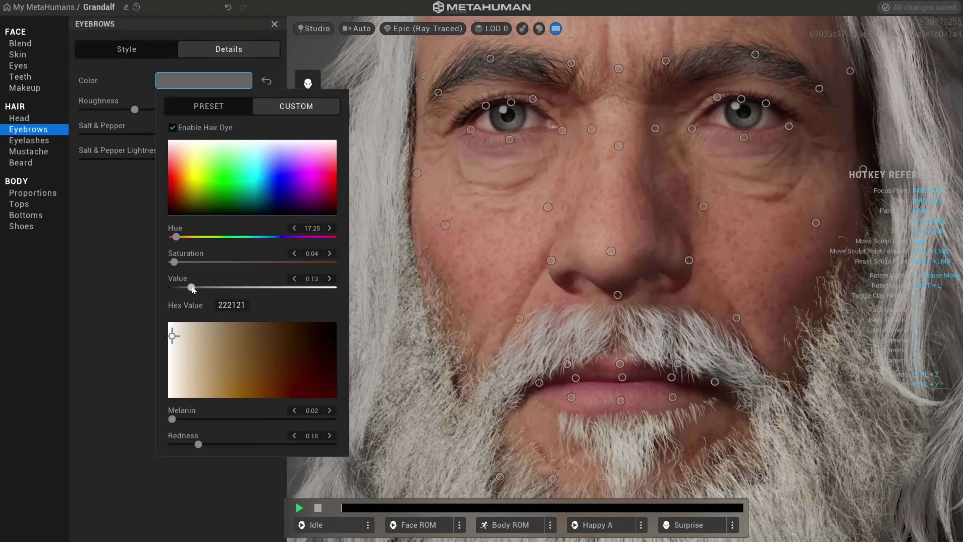
click(415, 245)
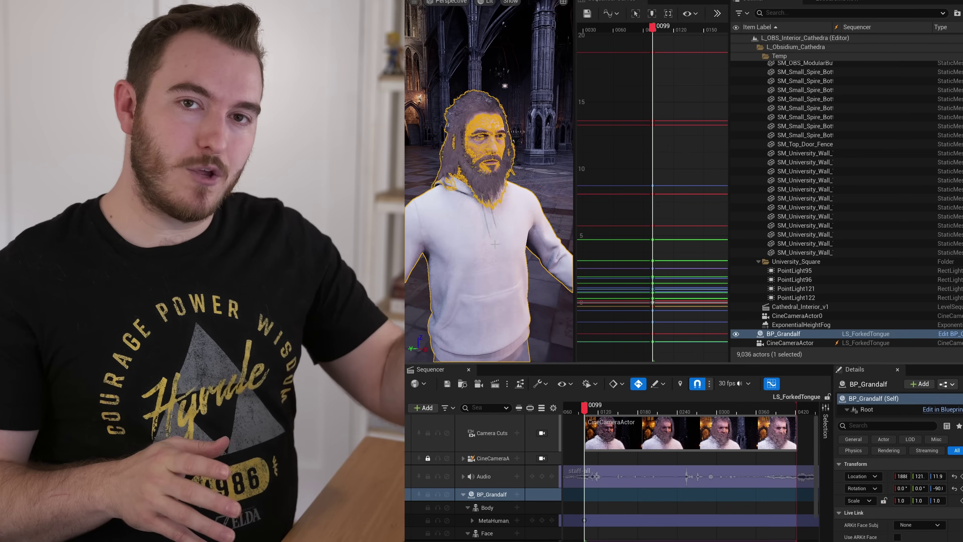
key(s)
right_drag(358, 246, 288, 245)
key(s)
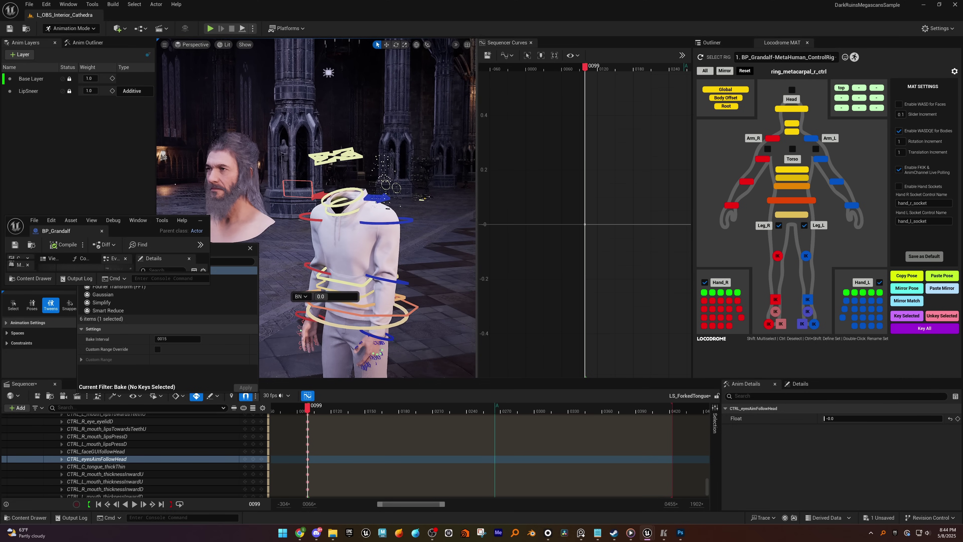
mouse_move(333, 412)
mouse_down()
mouse_move(409, 412)
mouse_move(334, 413)
mouse_up()
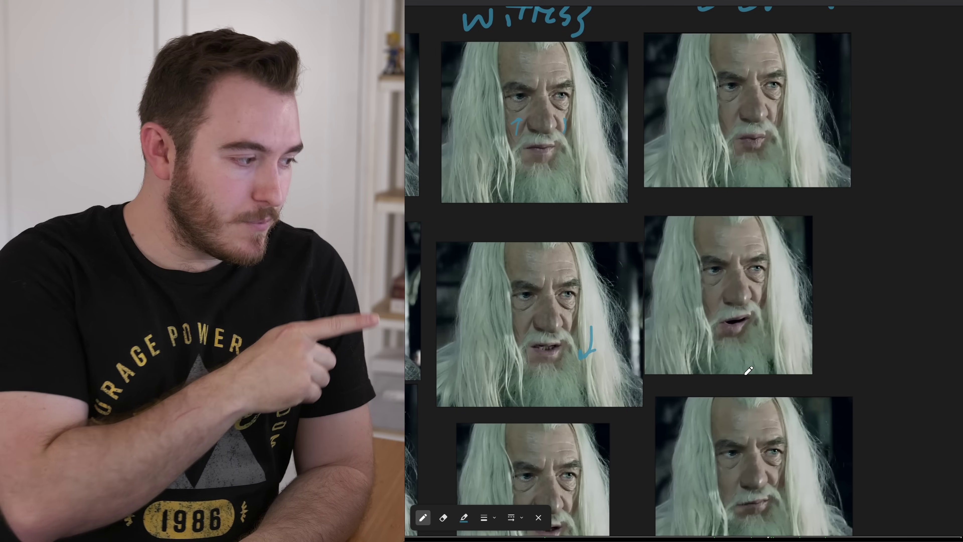
Look over the annotated lip-sync frames on the reference board
scroll(742, 398, down, 3)
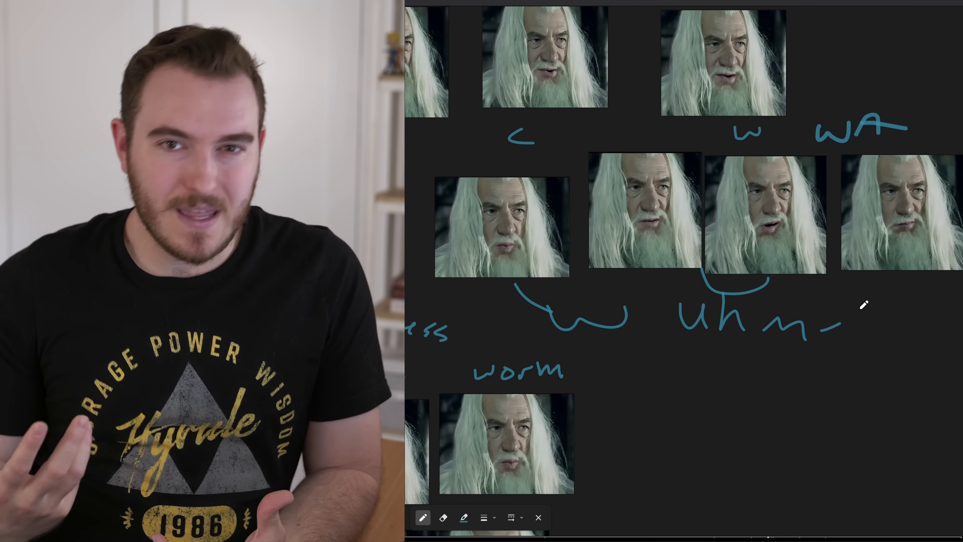
scroll(759, 381, down, 5)
middle_drag(664, 335, 753, 364)
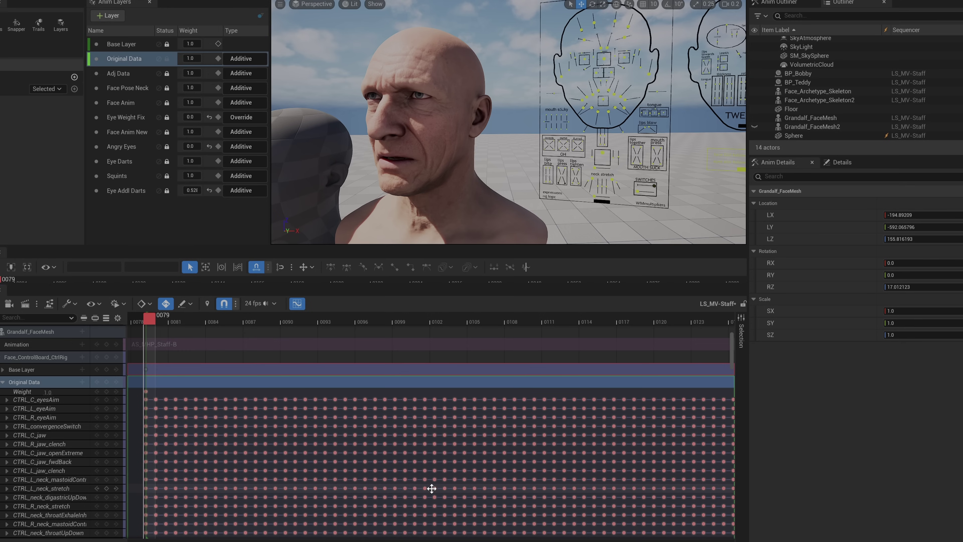
Examine the dense keys and animation curves of the Original Data layer on Grandalf_FaceMesh in Unreal Editor
right_drag(429, 490, 205, 280)
right_drag(435, 526, 254, 473)
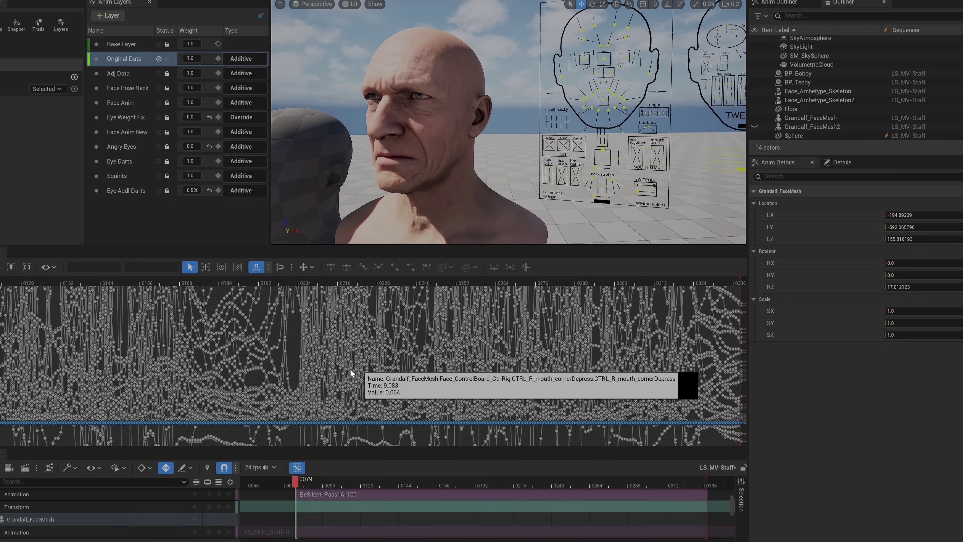
right_drag(350, 368, 232, 359)
right_drag(248, 439, 526, 468)
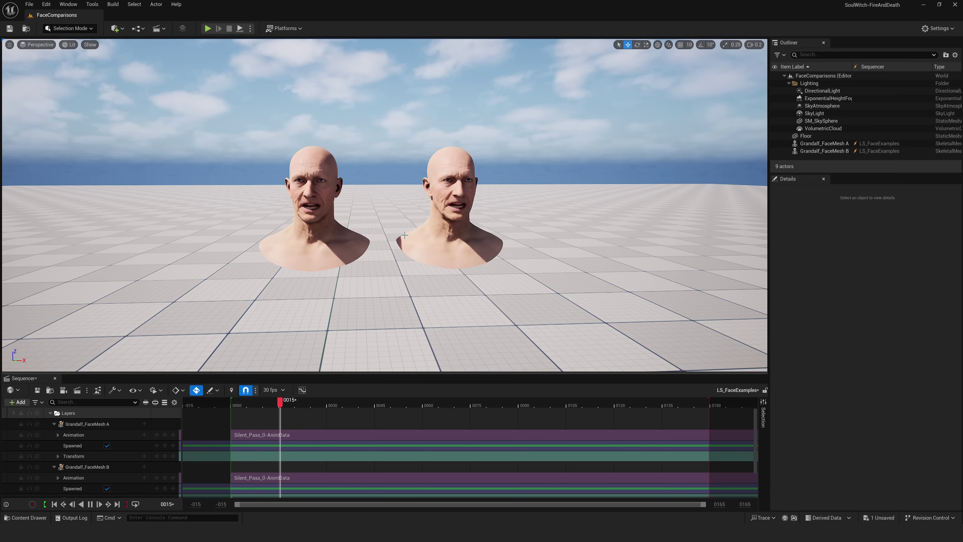
Select Grandalf_FaceMesh A in the FaceComparisons level, stop playback and return the playhead to frame 0
right_drag(416, 233, 474, 257)
click(326, 261)
key(space)
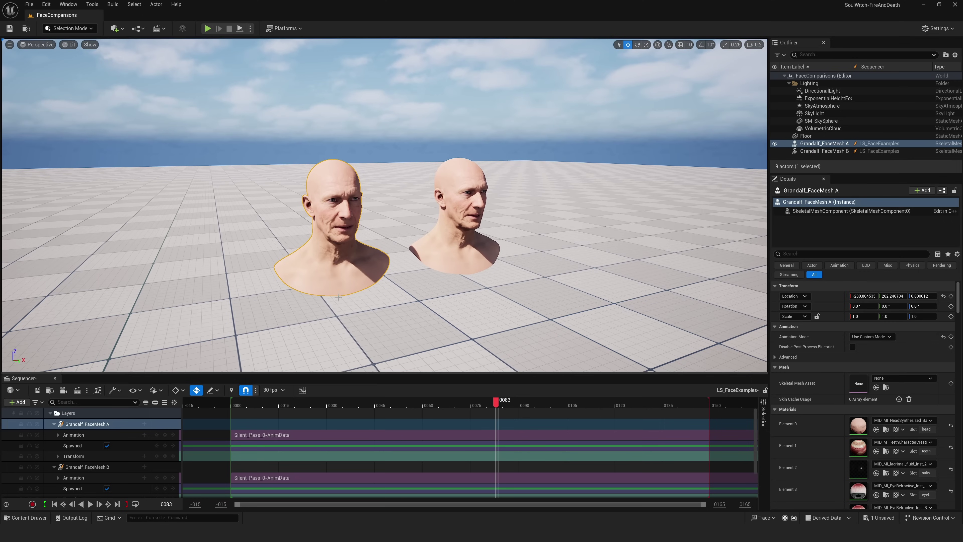
drag(295, 402, 298, 404)
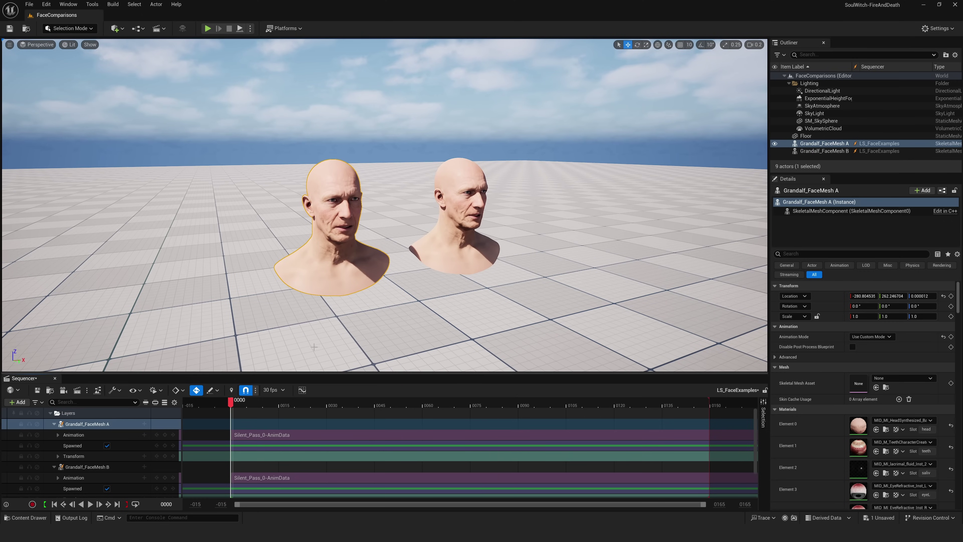
Compare the two Grandalf heads up close and select the Silent_Pass_0-AnimData section of Grandalf_FaceMesh A
key(w)
right_drag(379, 275, 379, 258)
key(s)
key(s)
click(126, 423)
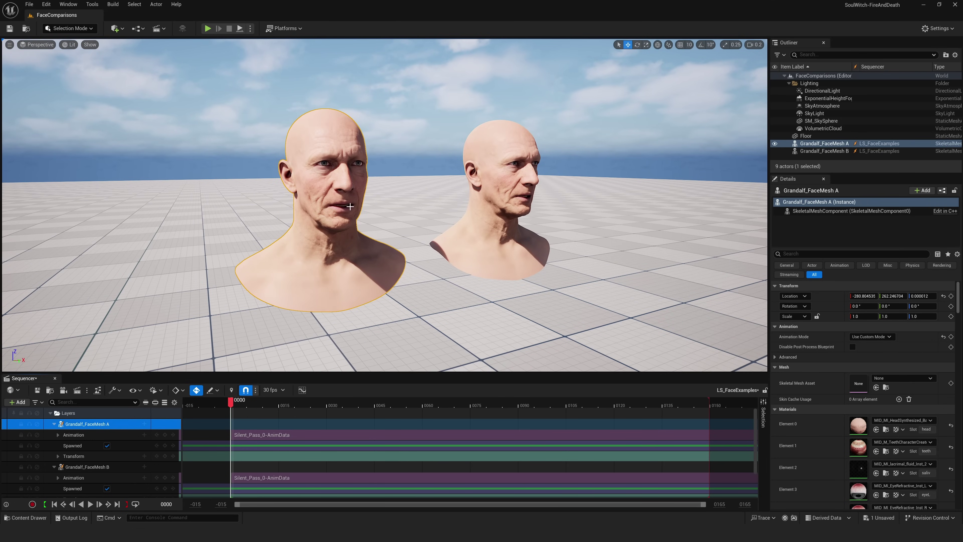
mouse_move(426, 164)
right_down()
mouse_move(432, 170)
mouse_move(417, 154)
right_up()
key(s)
key(w)
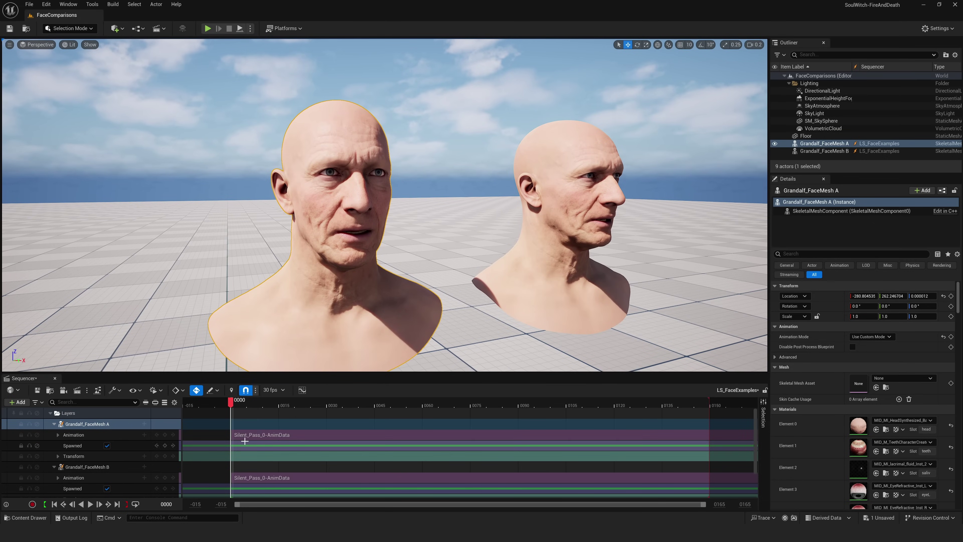
click(258, 436)
click(315, 419)
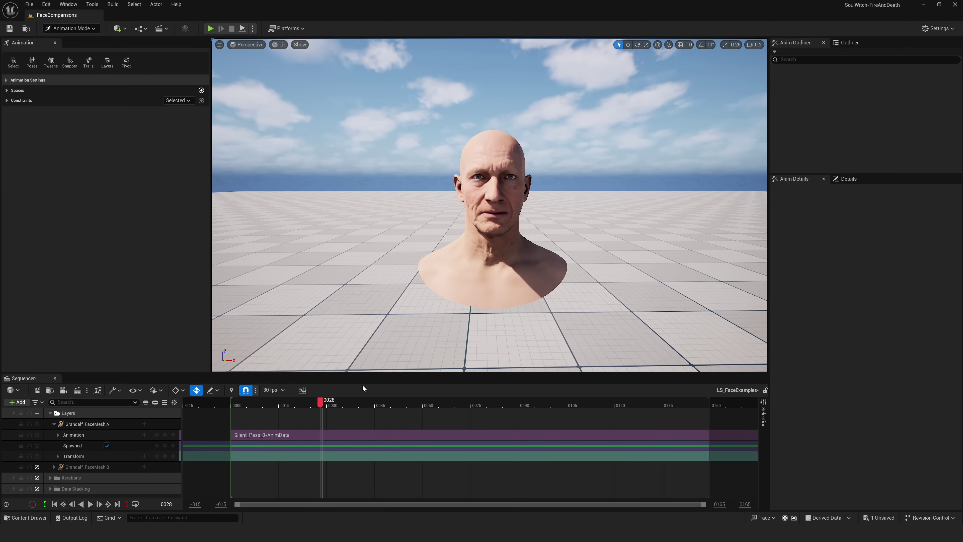
Play through the Silent_Pass_0-AnimData animation on Grandalf_FaceMesh A, then return to frame 0
click(308, 435)
key(space)
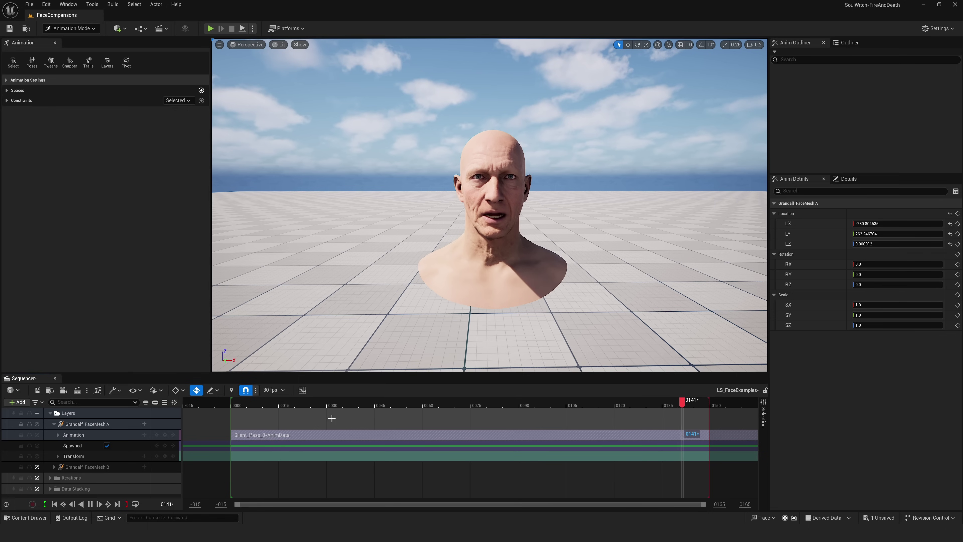
drag(333, 404, 148, 414)
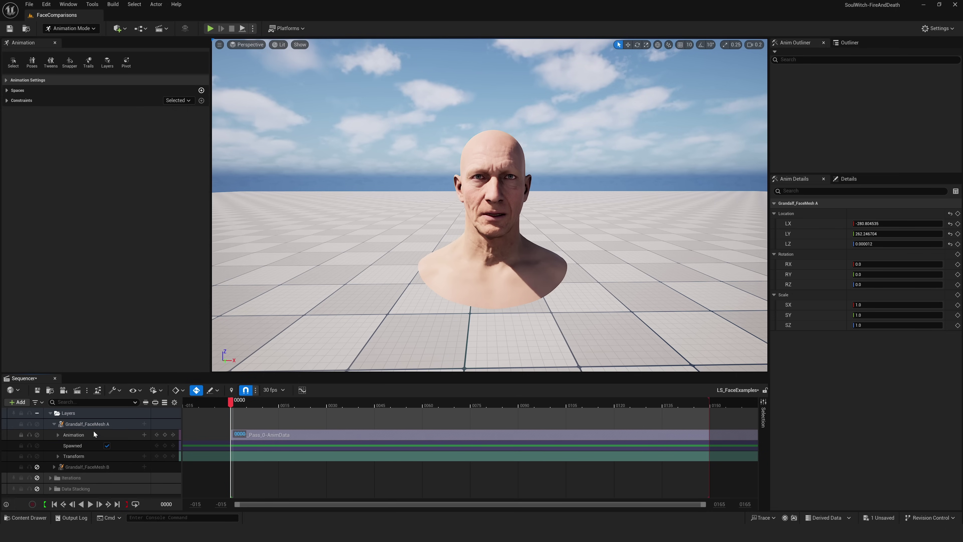
Bake Grandalf_FaceMesh A's animation to Face_ControlBoard_CtrlRig without key reduction and with Reset Controls on, and play back the result
right_click(100, 425)
mouse_move(151, 274)
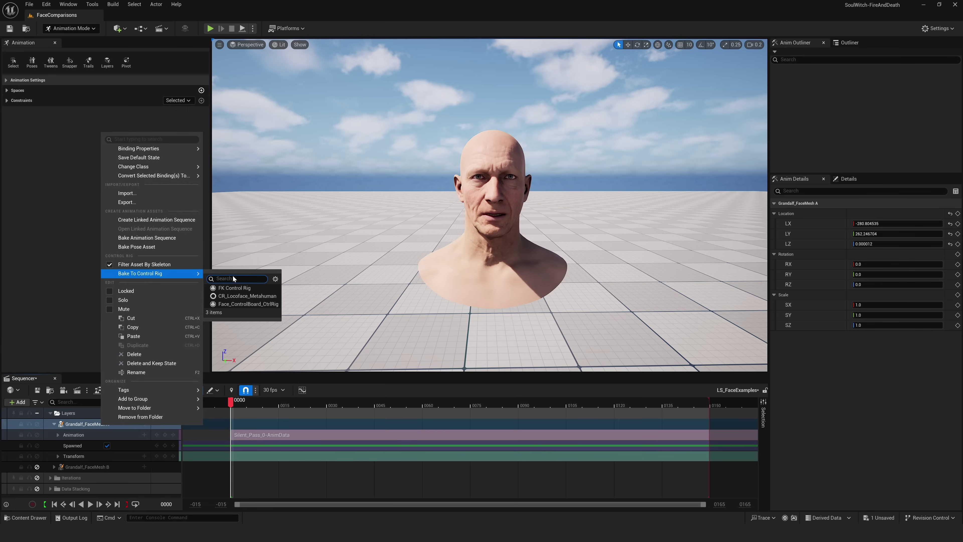
click(242, 304)
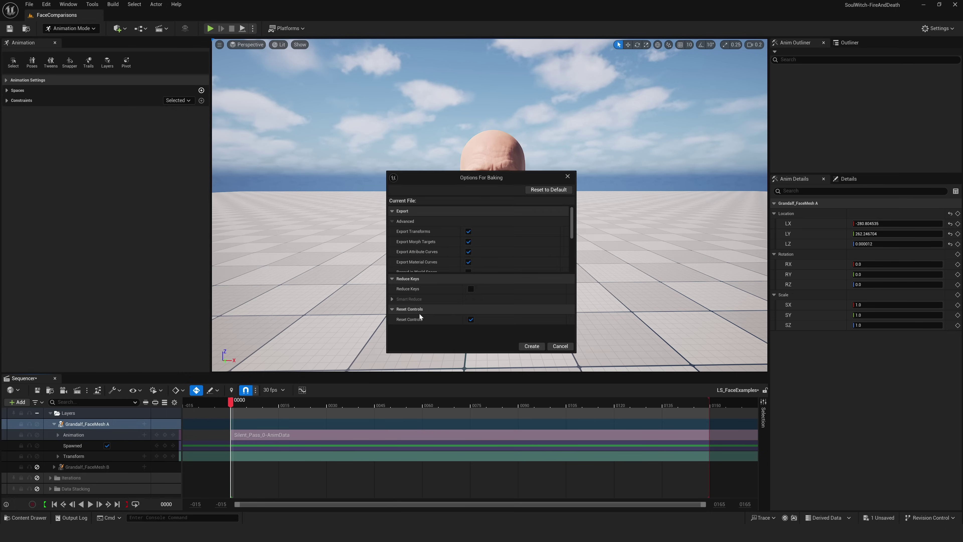
click(531, 346)
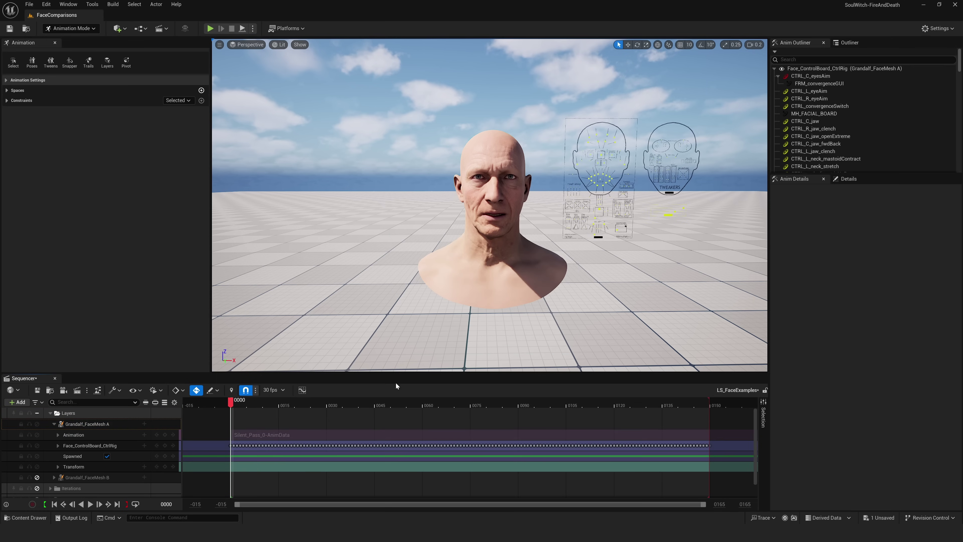
key(space)
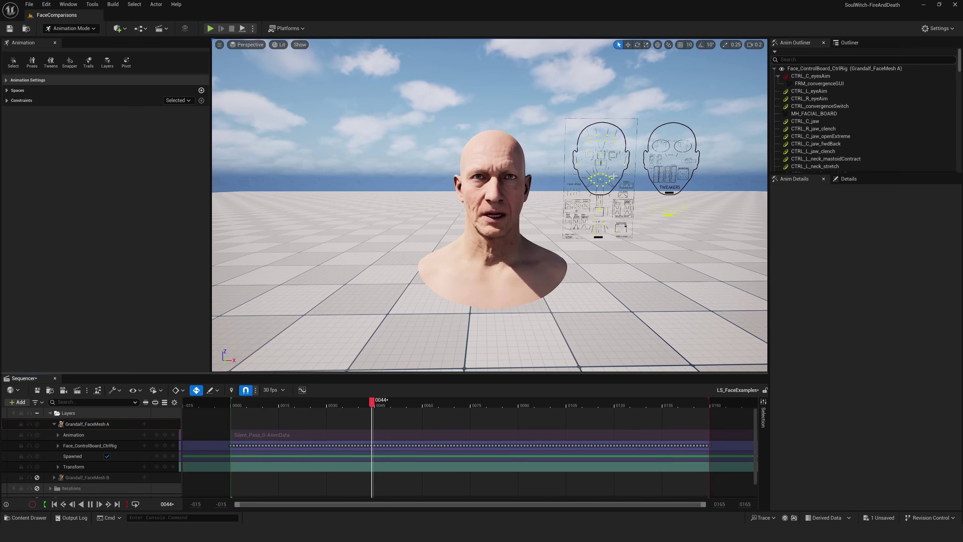
key(space)
Select all the facial control board controls and expand the Face_ControlBoard_CtrlRig track to review its baked keys during playback
drag(713, 261, 716, 263)
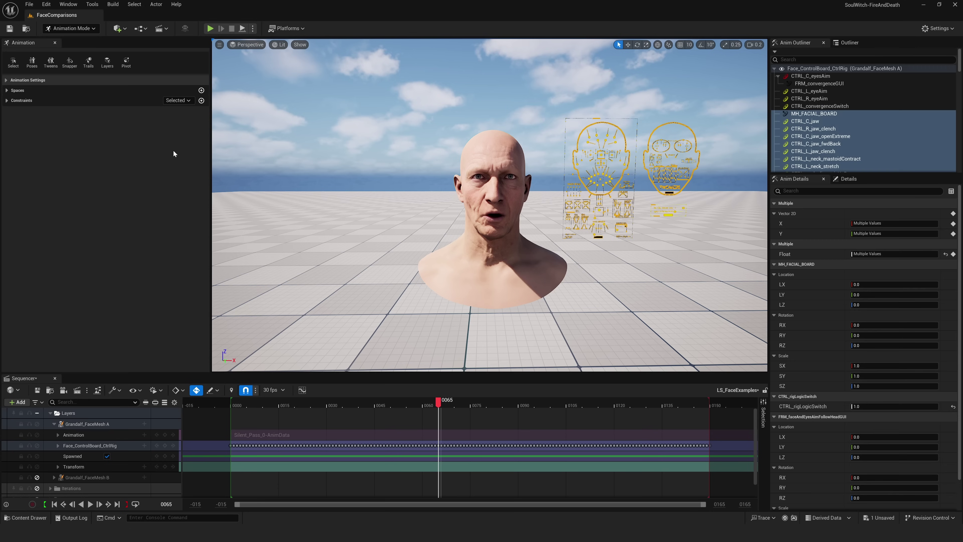
click(58, 445)
right_drag(410, 427, 402, 404)
key(space)
key(space)
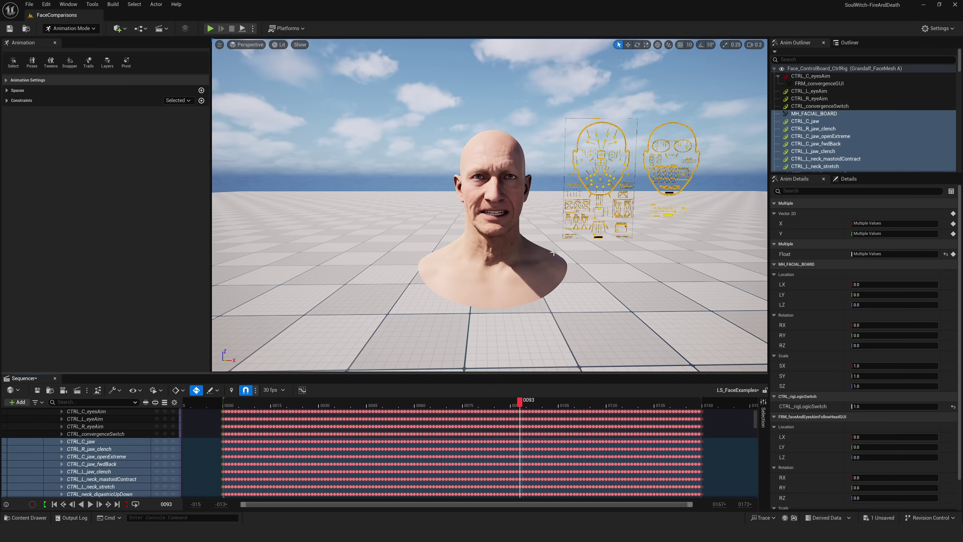
Select the CTRL_R_mouth_upperLipRaise control and open the curve editor for its animation
click(597, 172)
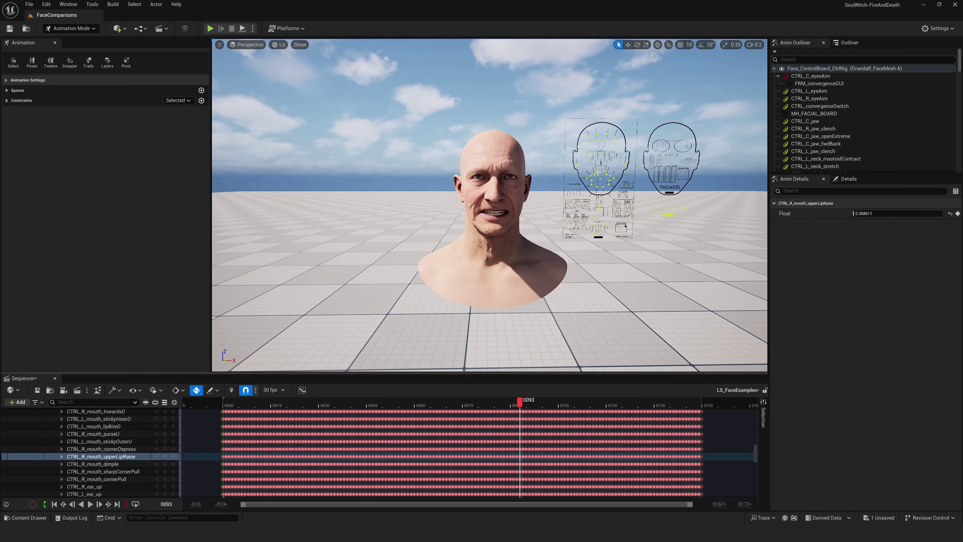
click(302, 390)
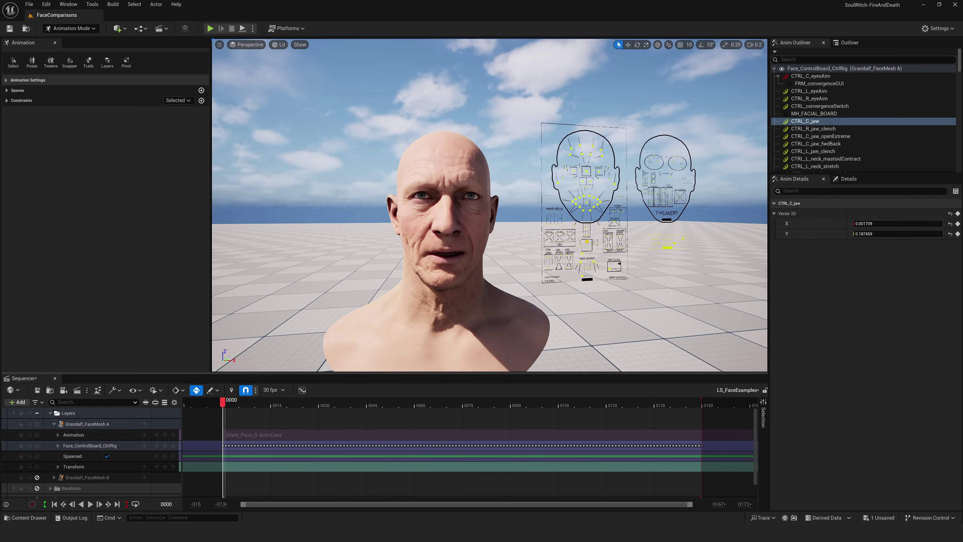
Try moving the CTRL_C_jaw control on the facial control board, and undo the move
click(564, 244)
click(587, 241)
mouse_move(587, 241)
mouse_down()
mouse_move(586, 250)
mouse_move(589, 239)
mouse_up()
key(ctrl+z)
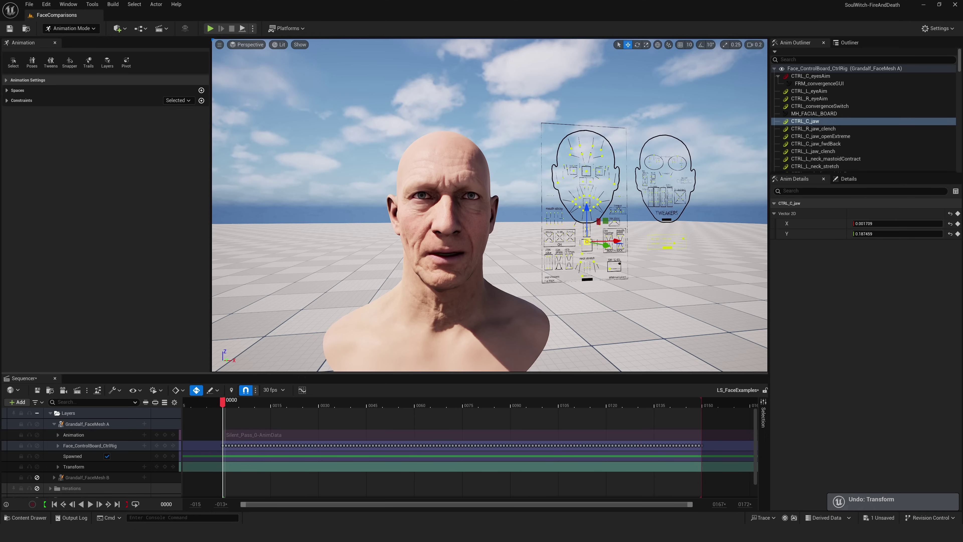
Expand the Face_ControlBoard_CtrlRig track and examine CTRL_C_jaw's baked keys in the curve editor
click(58, 445)
scroll(264, 462, down, 1)
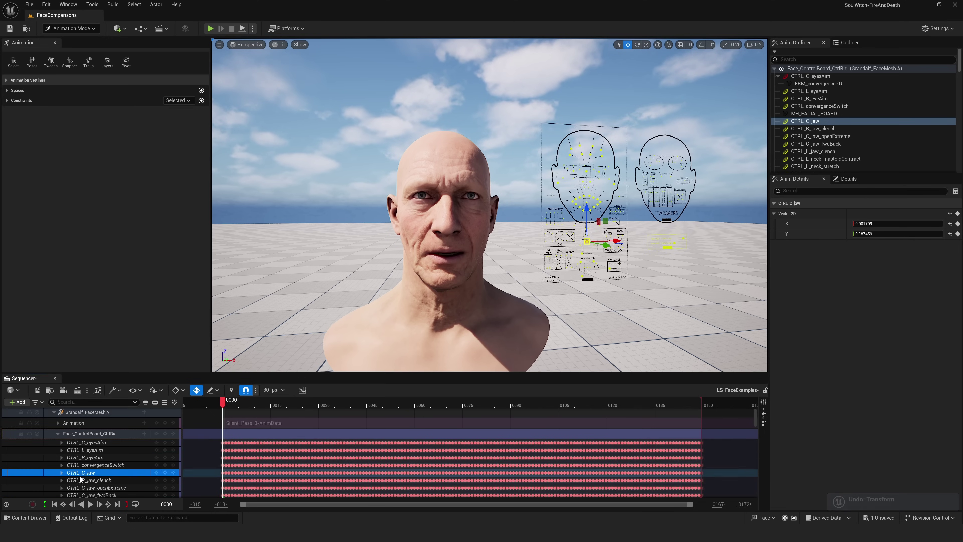
click(302, 390)
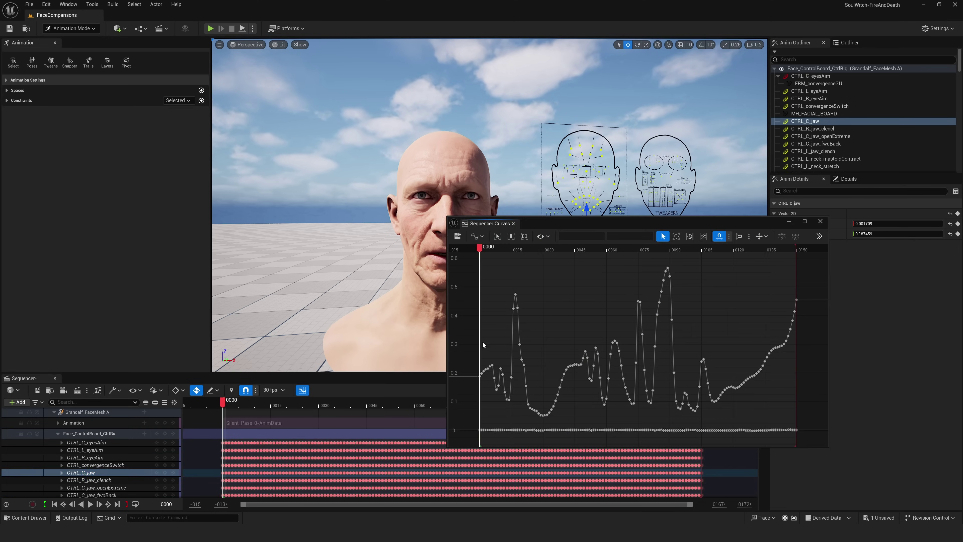
click(820, 221)
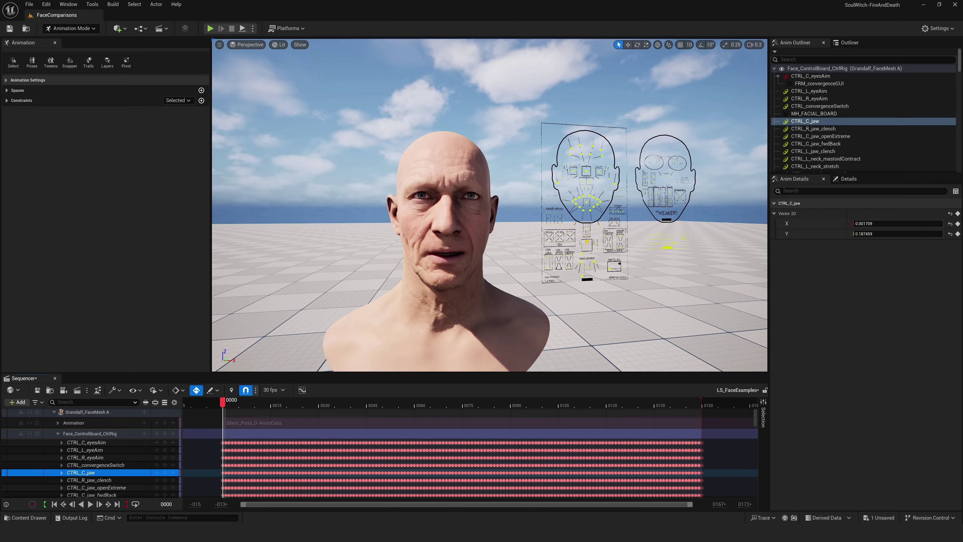
Show the animation layers in a narrowed panel and add an additive layer named Jaw for the CTRL_C_jaw control
click(112, 67)
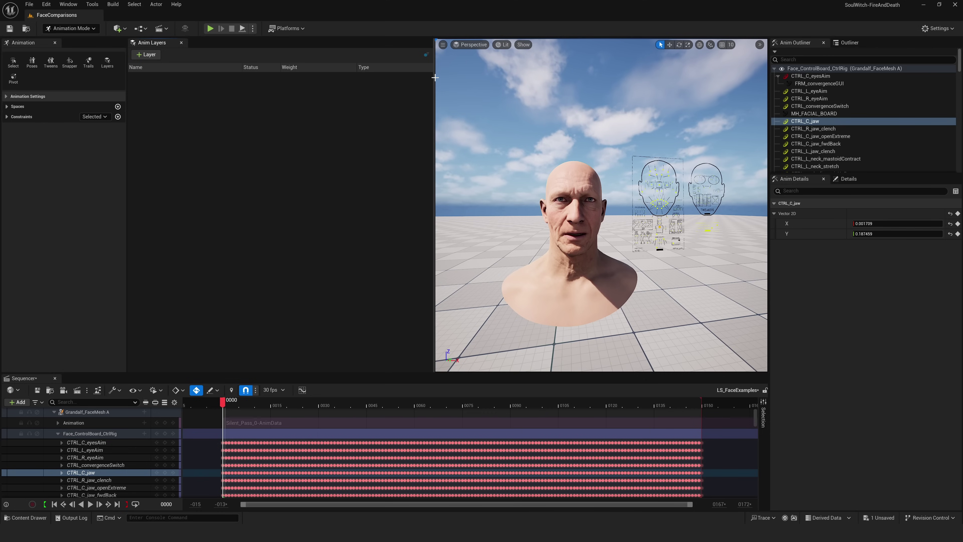
drag(432, 79, 284, 80)
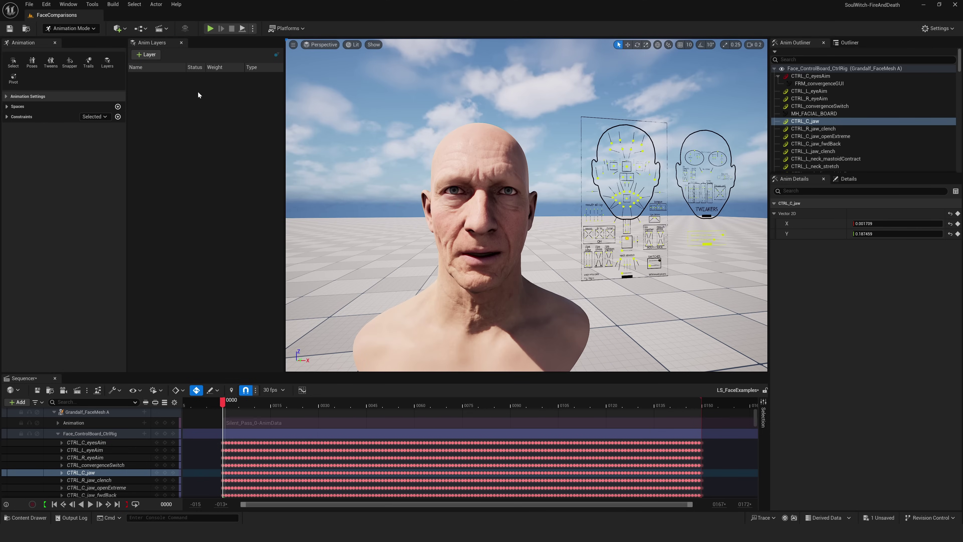
click(149, 57)
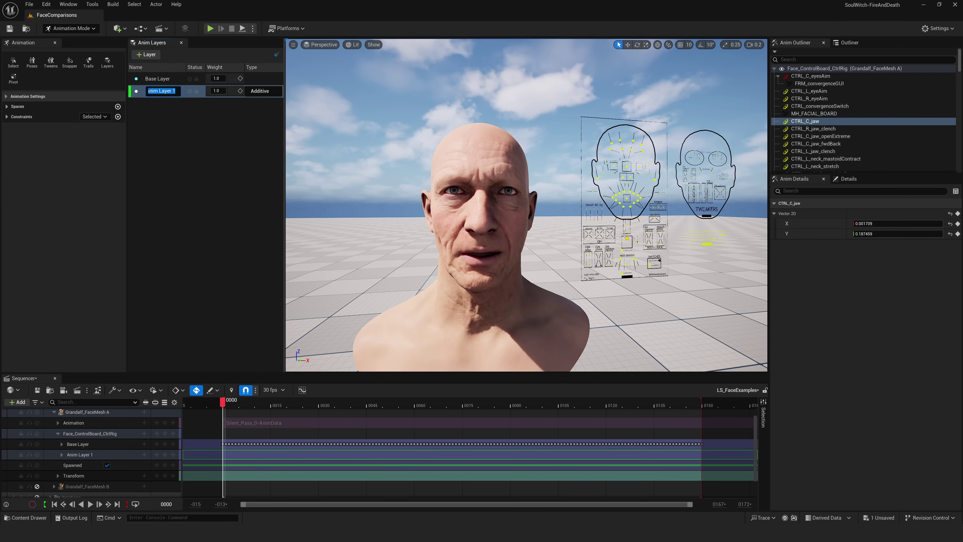
text(Jaw)
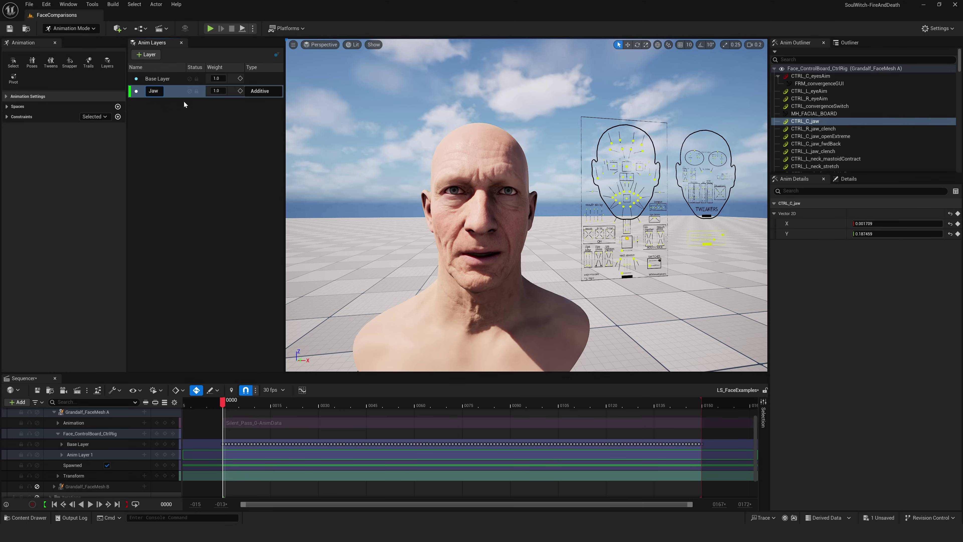
key(Return)
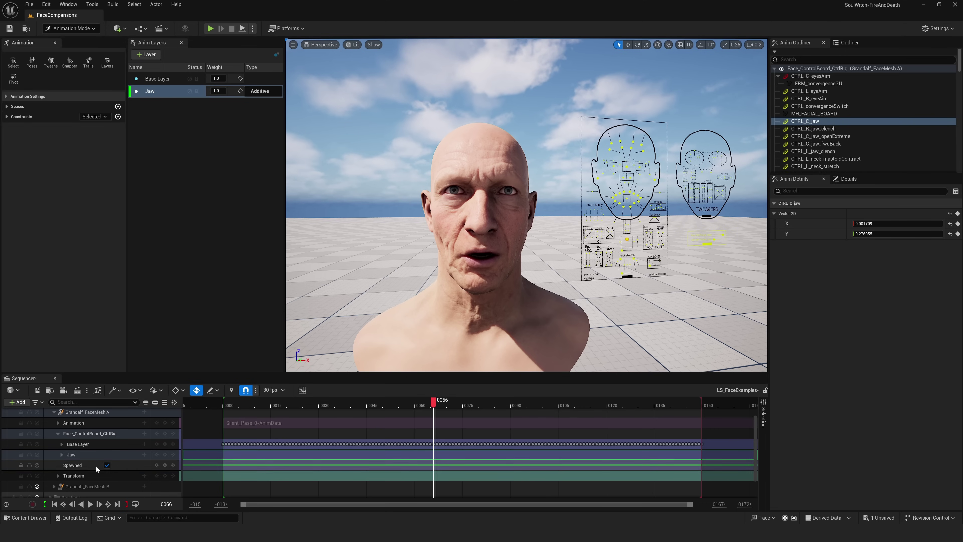
Inspect the CTRL_C_jaw keys inside the Base Layer track, and collapse the track again
click(61, 443)
scroll(118, 473, down, 1)
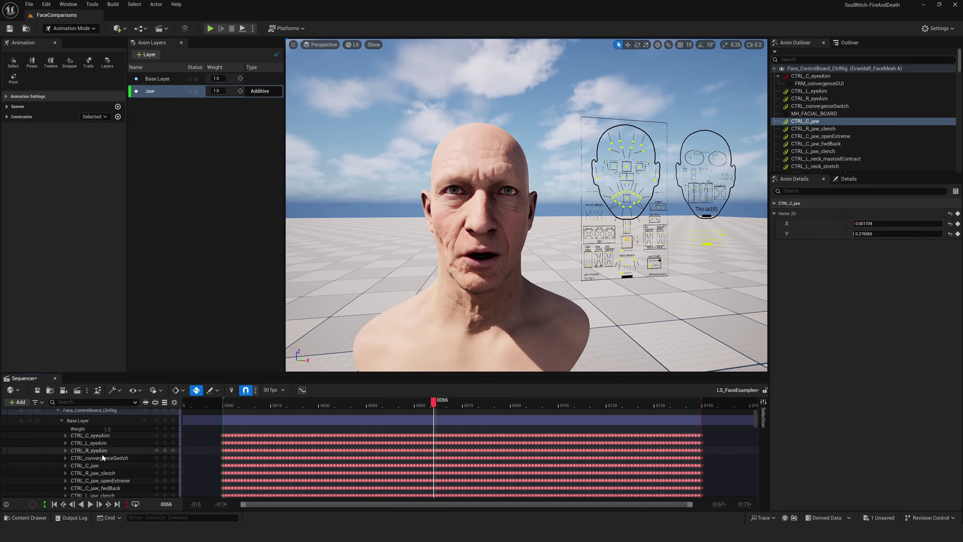
click(117, 466)
scroll(115, 467, up, 1)
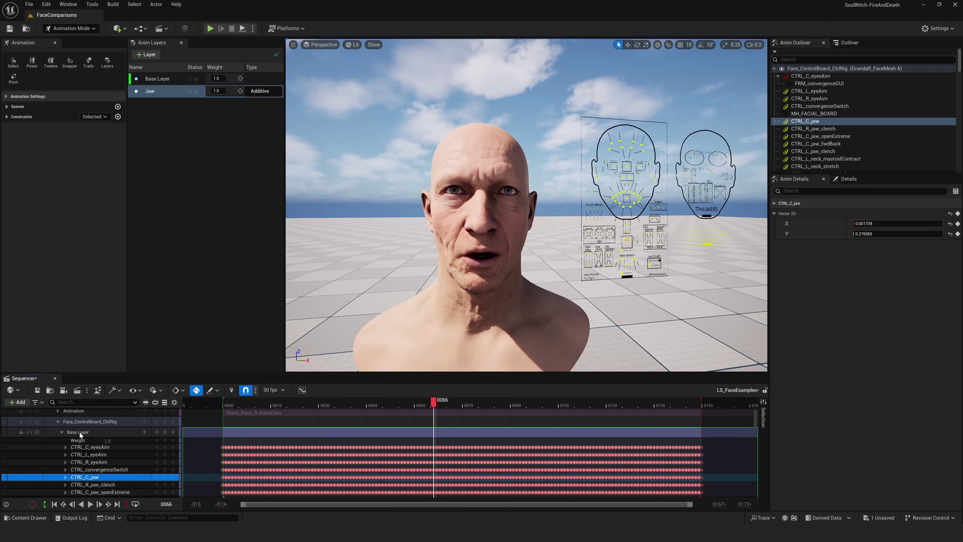
click(62, 432)
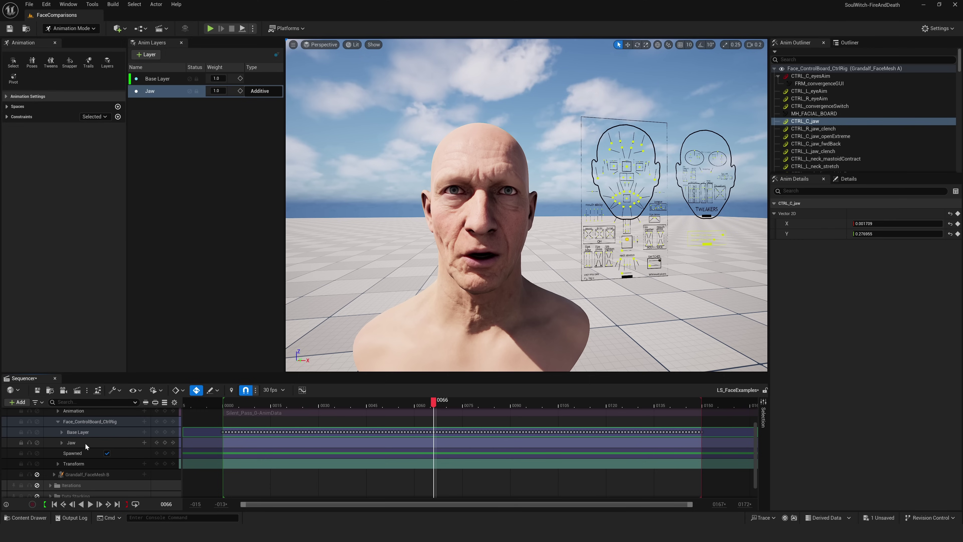
On the Jaw layer, key CTRL_C_jaw at frames 72 and 79, and open the jaw at frame 75 to a Y of about 1.0
click(79, 442)
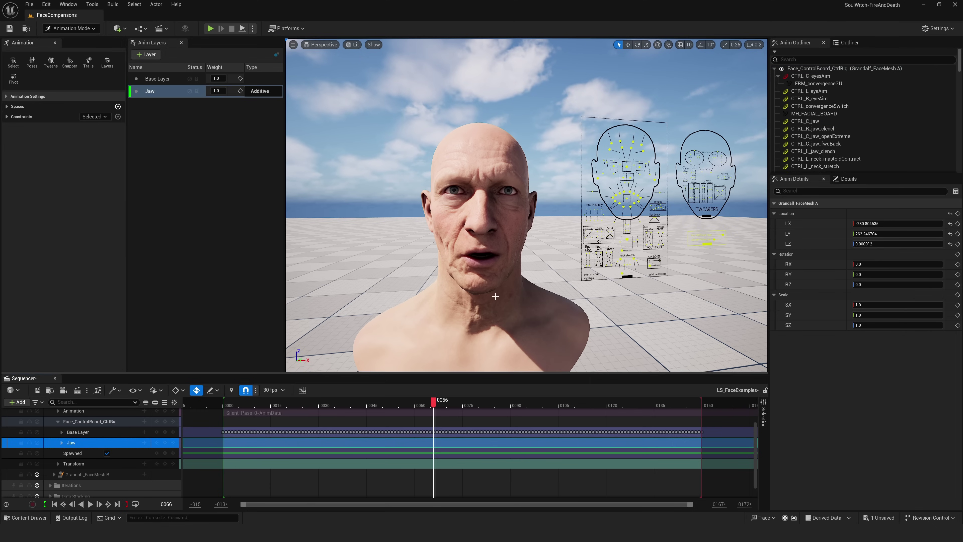
click(628, 240)
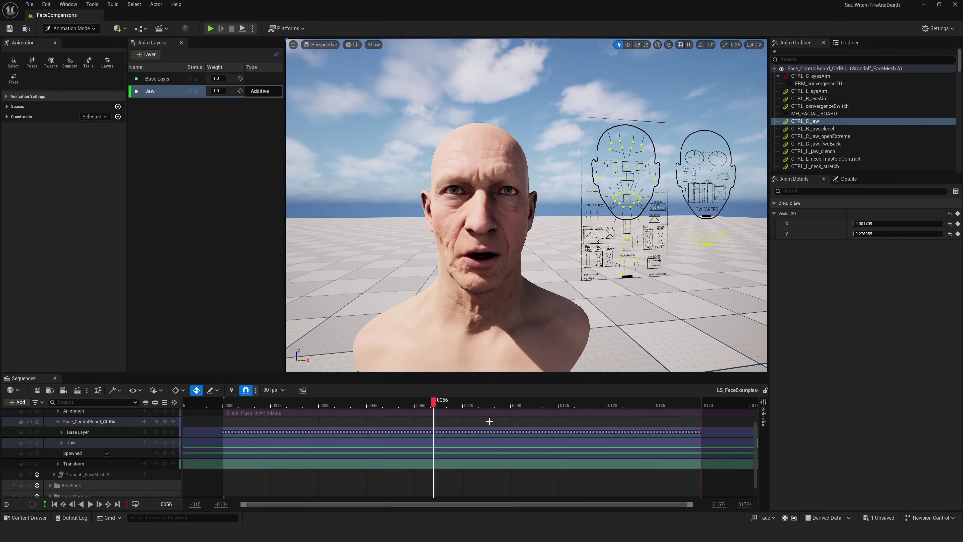
mouse_move(436, 404)
mouse_down()
mouse_move(473, 401)
mouse_move(453, 403)
mouse_up()
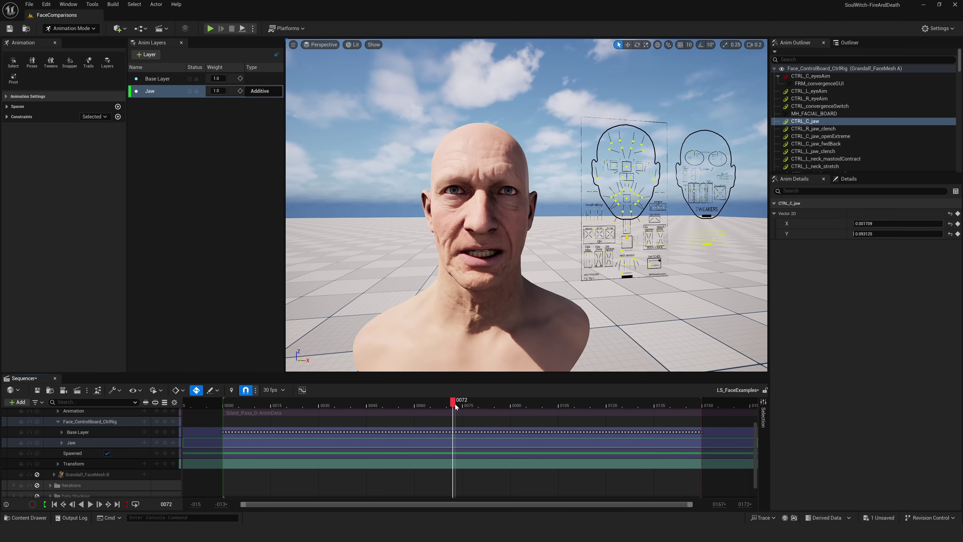
drag(455, 406, 475, 405)
key(Return)
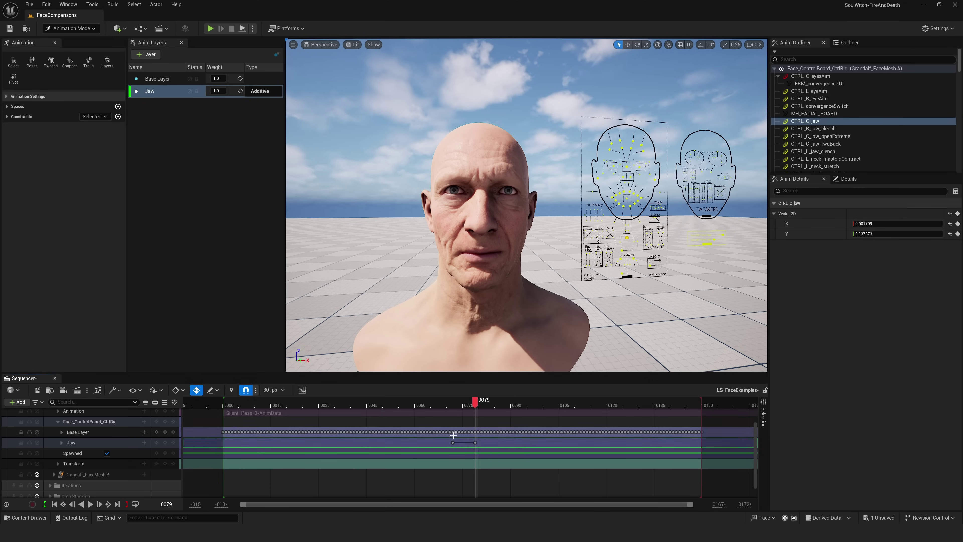
mouse_move(470, 405)
mouse_down()
mouse_move(455, 406)
mouse_move(467, 405)
mouse_up()
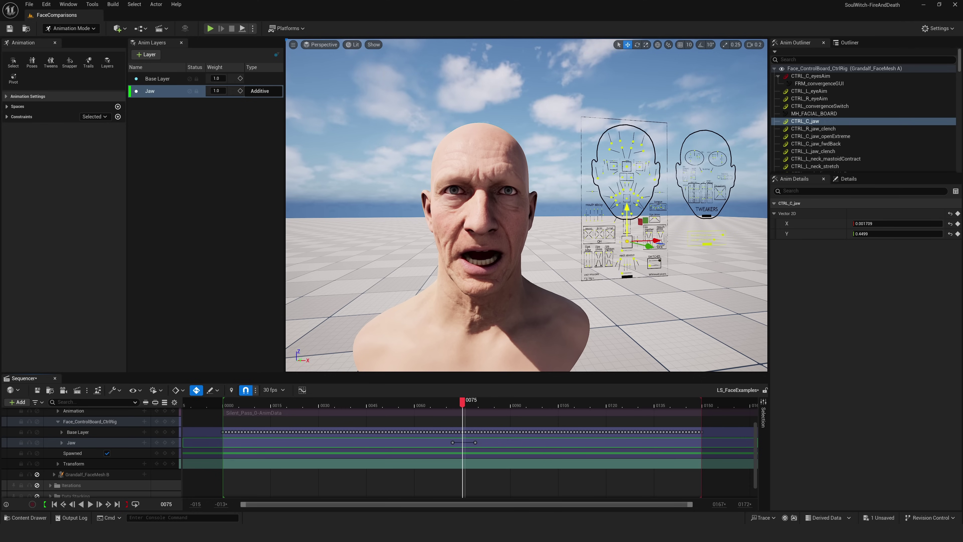
drag(626, 208, 625, 218)
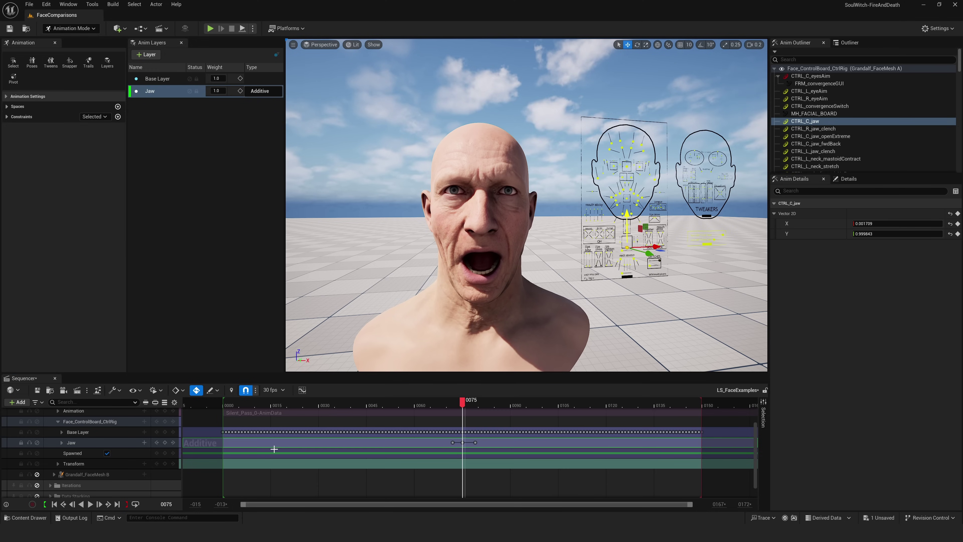
Lower the Jaw layer's frame 75 CTRL_C_jaw key to about 0.38 in the curve editor
click(302, 390)
scroll(602, 370, down, 5)
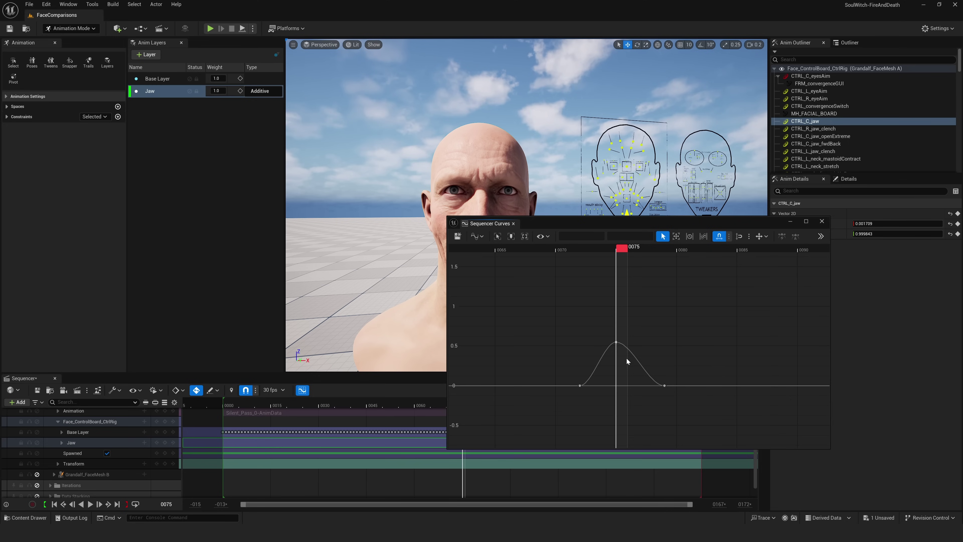
click(62, 442)
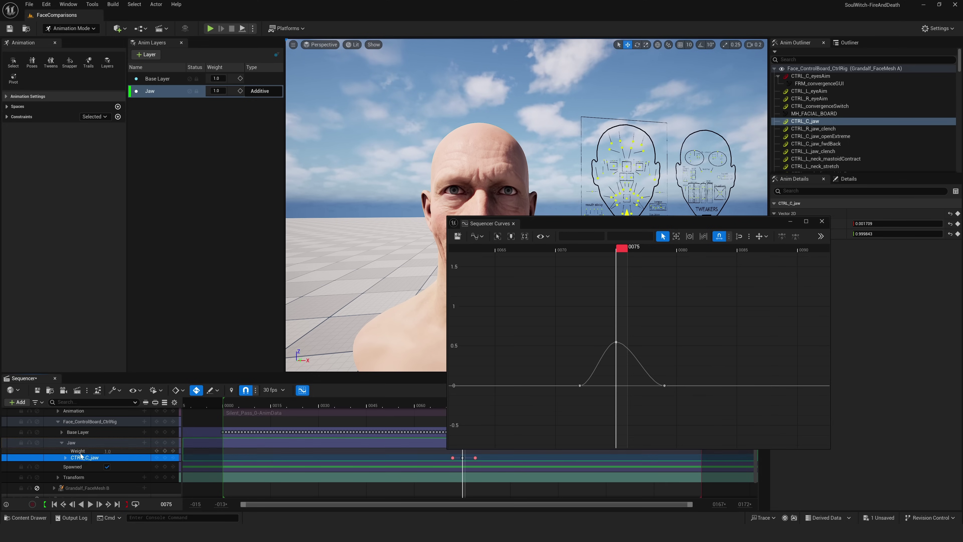
drag(574, 223, 663, 189)
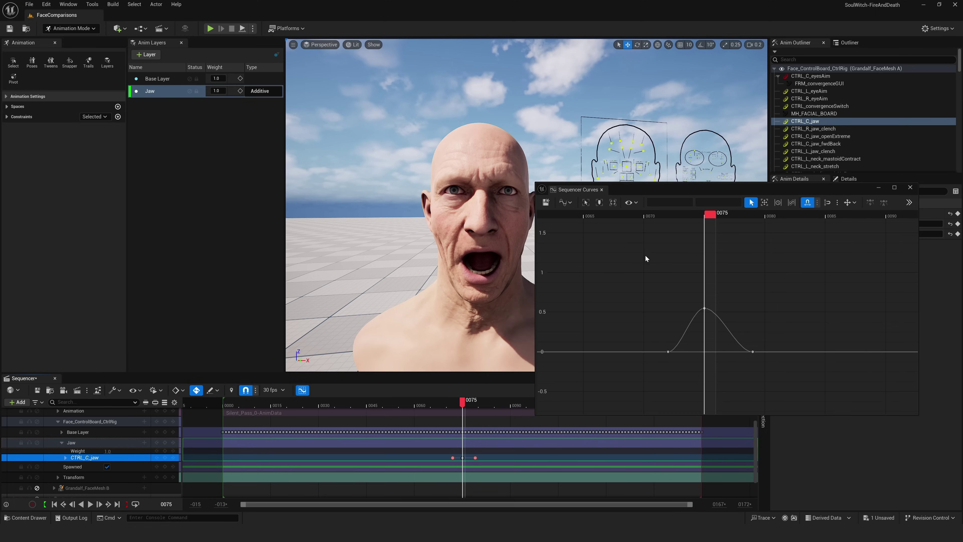
click(668, 351)
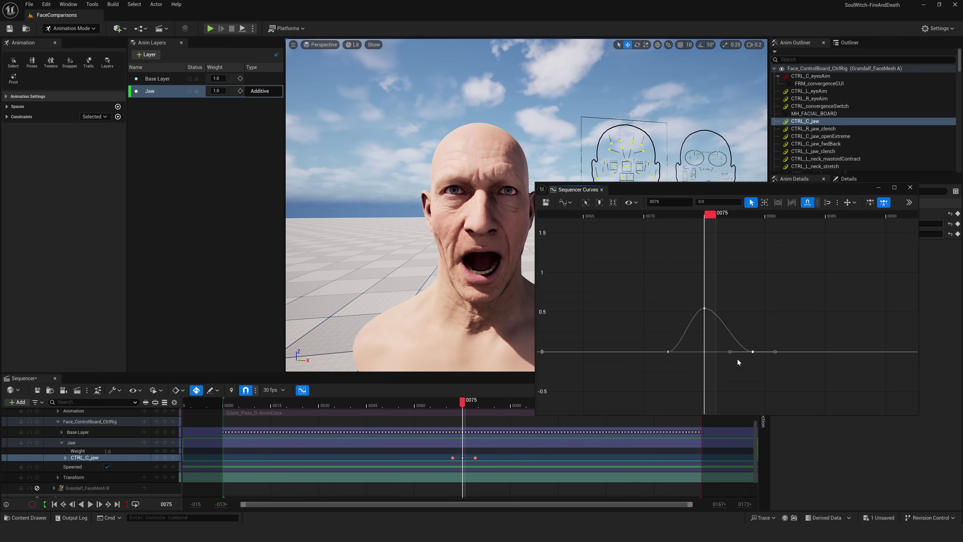
mouse_move(704, 308)
mouse_down()
mouse_move(700, 351)
mouse_move(703, 321)
mouse_up()
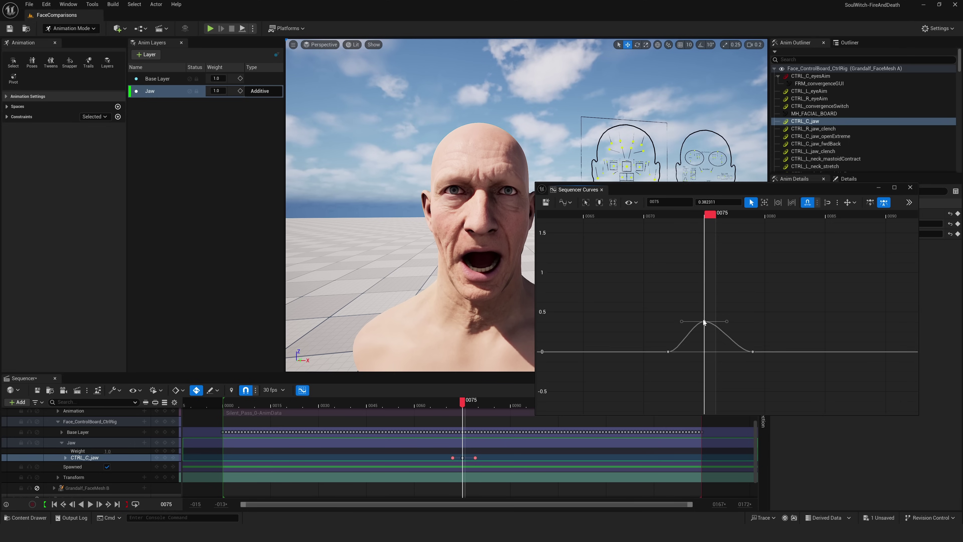
click(910, 187)
Scrub between frames 57 and 75 to review the layered jaw motion, ending on frame 75
drag(462, 401, 446, 439)
click(70, 432)
double_click(70, 433)
click(62, 431)
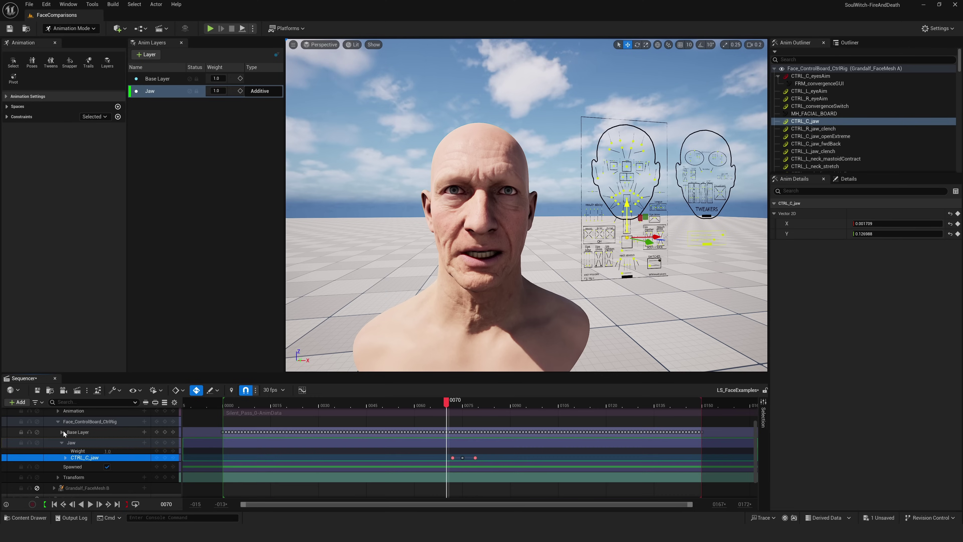
drag(421, 405, 420, 357)
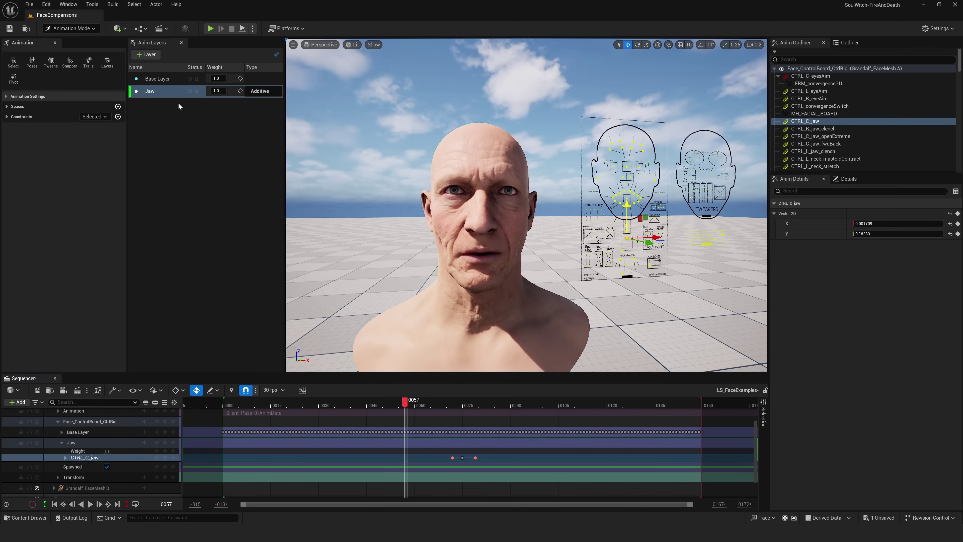
drag(423, 402, 462, 404)
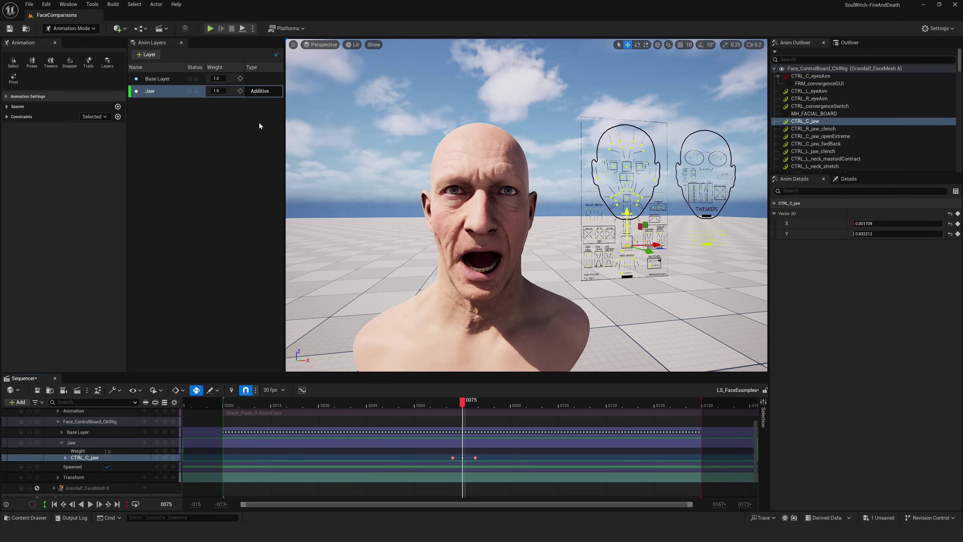
Set the Jaw layer's weight to 0.5, check the pose at frame 75, and select the Base Layer
click(205, 106)
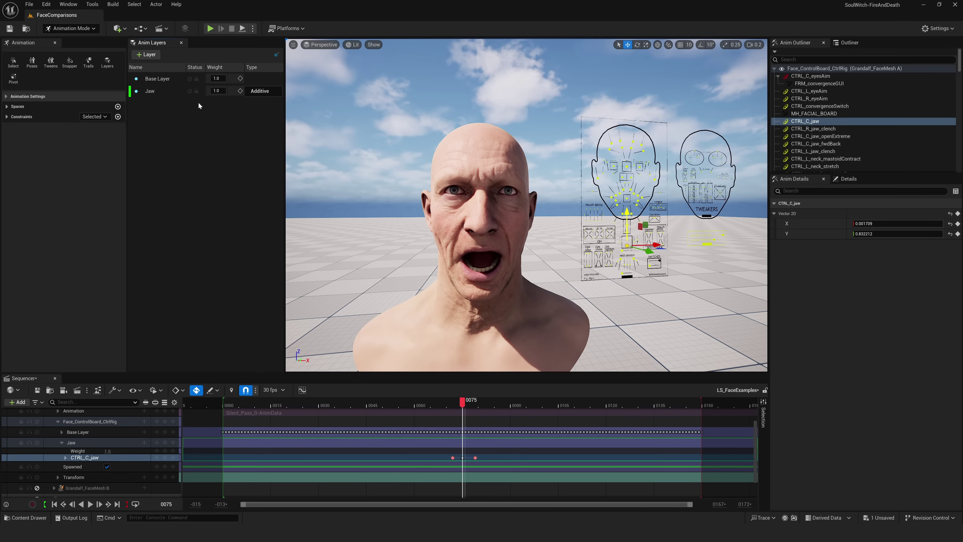
click(190, 91)
click(189, 92)
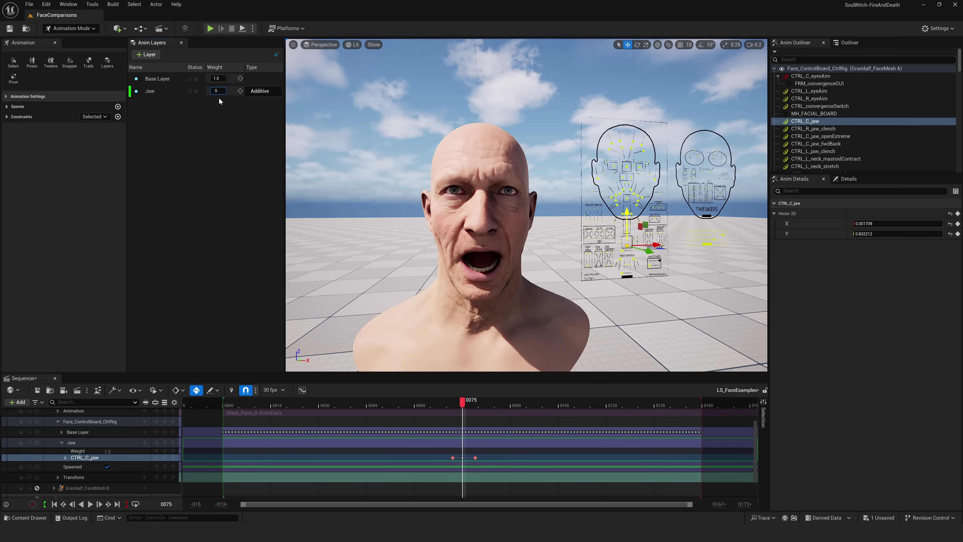
key(Return)
click(458, 405)
click(462, 405)
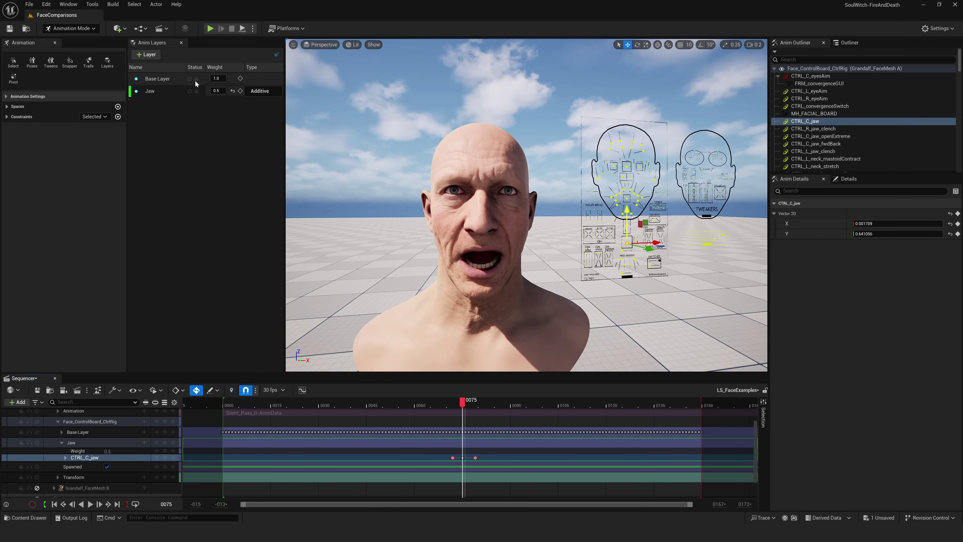
click(161, 80)
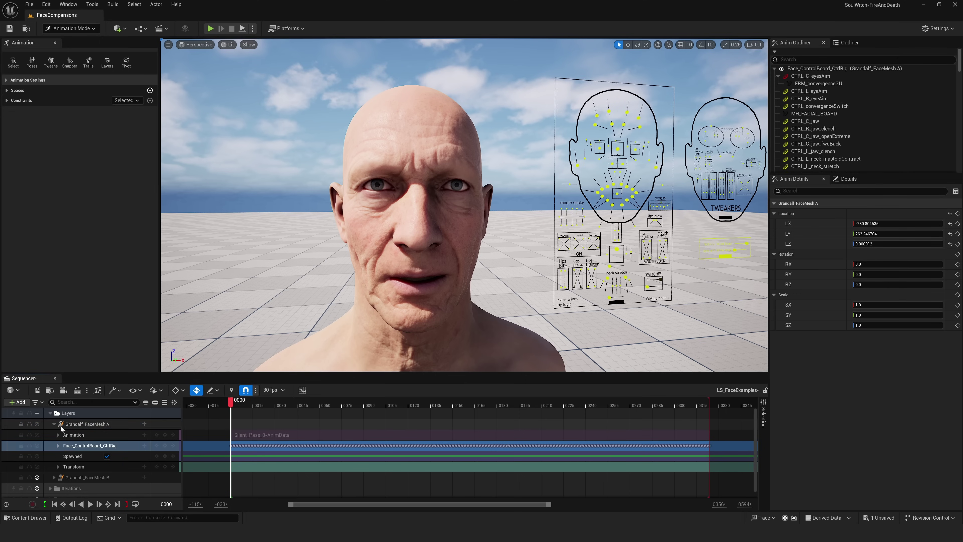
Add an Additive section to Grandalf_FaceMesh A's Face_ControlBoard_CtrlRig track and select the new section
click(65, 427)
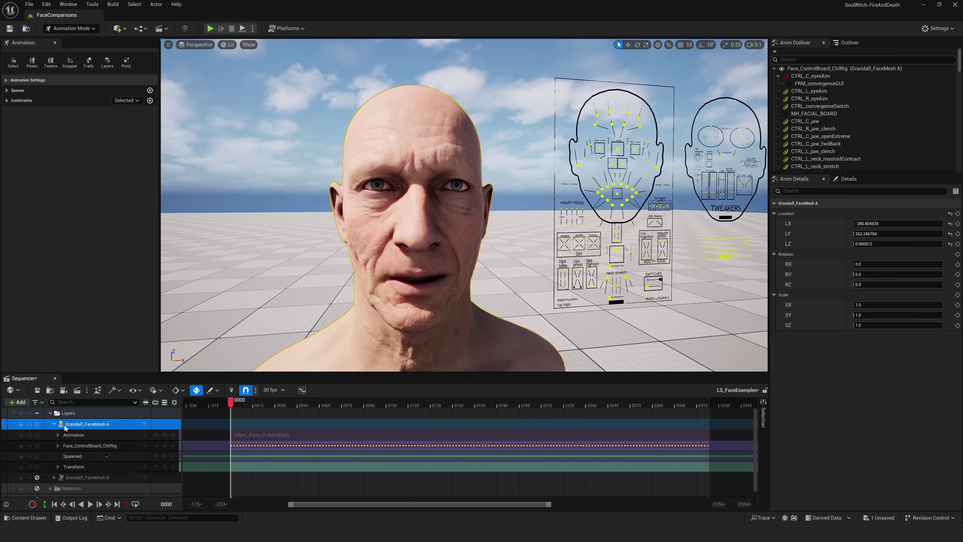
click(105, 446)
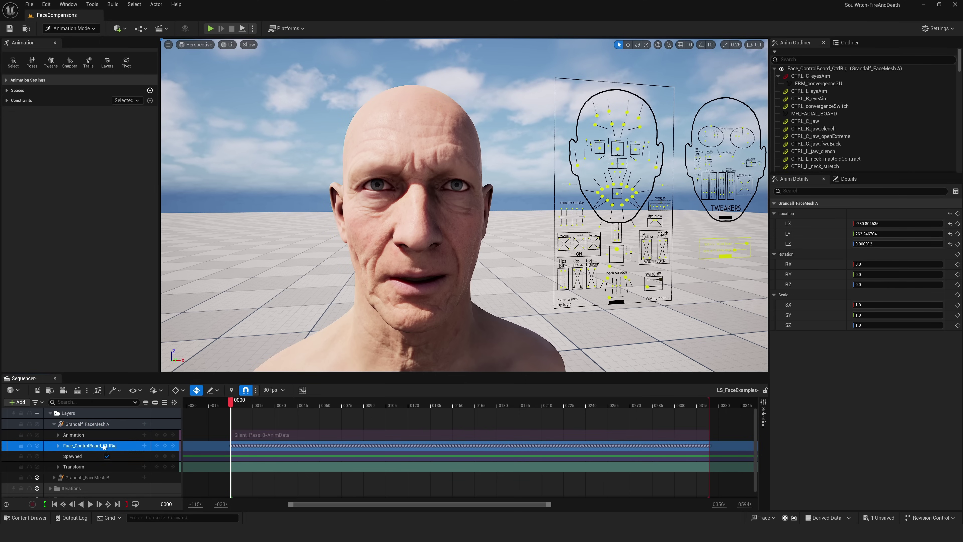
click(58, 446)
click(59, 446)
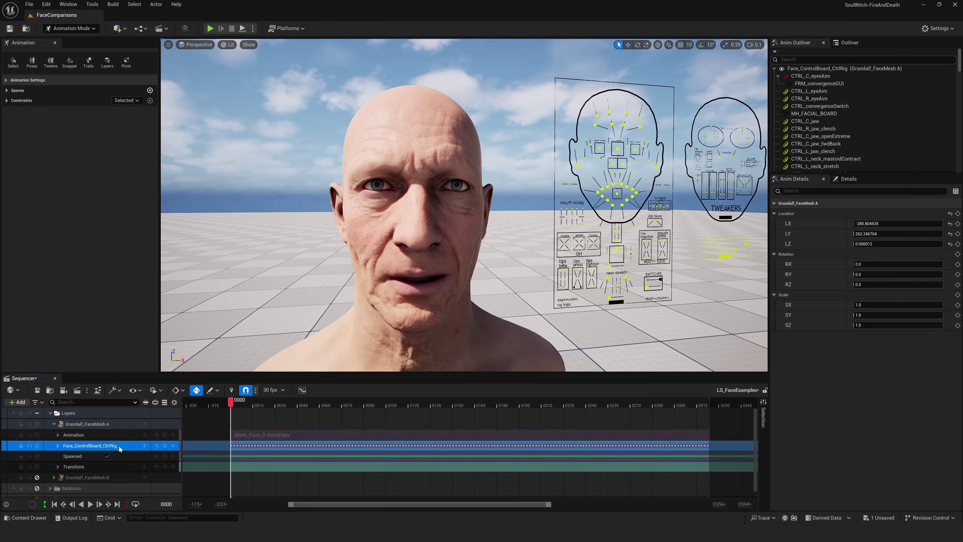
click(145, 445)
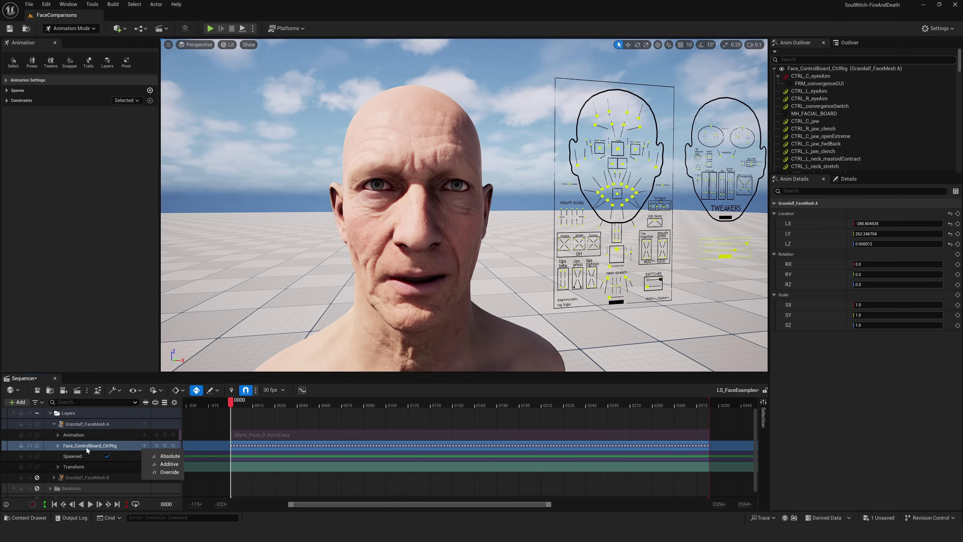
click(166, 464)
click(114, 467)
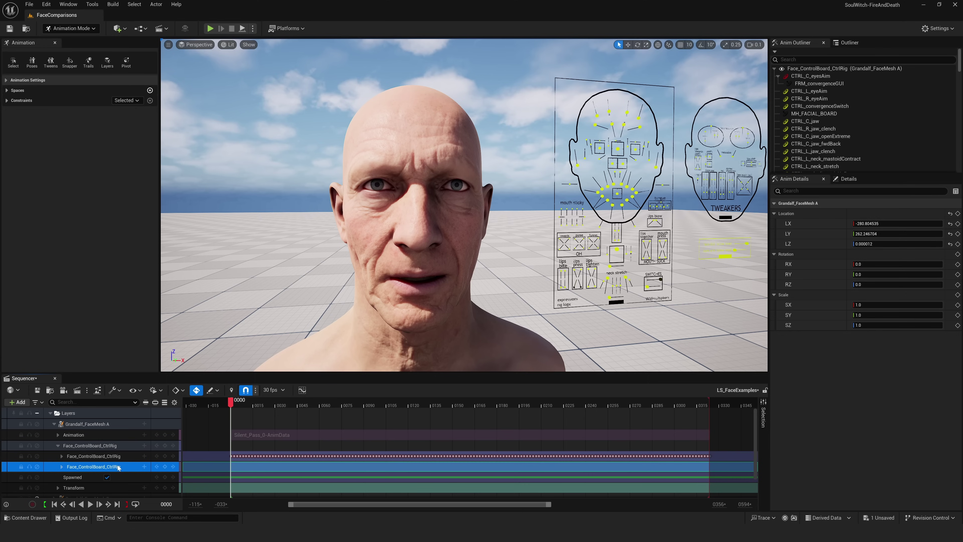
Key the additive Face_ControlBoard_CtrlRig section at frame 0 and paste the base section's keys into it
click(109, 456)
click(110, 466)
click(109, 468)
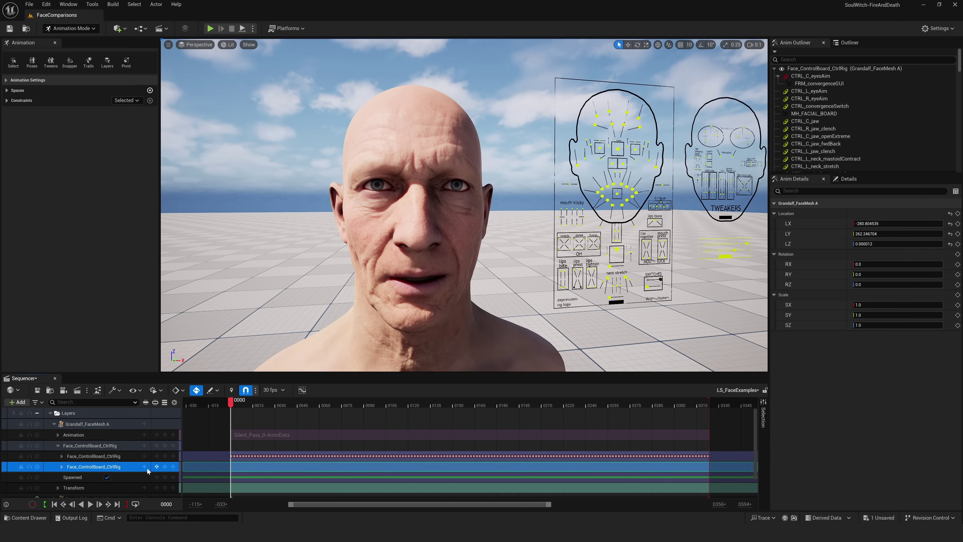
click(166, 467)
drag(243, 405, 230, 405)
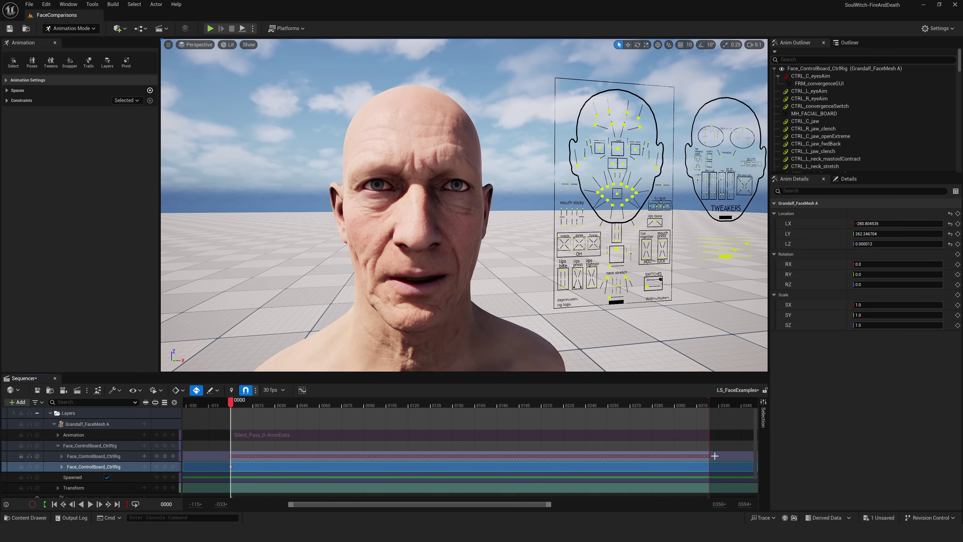
drag(217, 462, 237, 467)
key(ctrl+v)
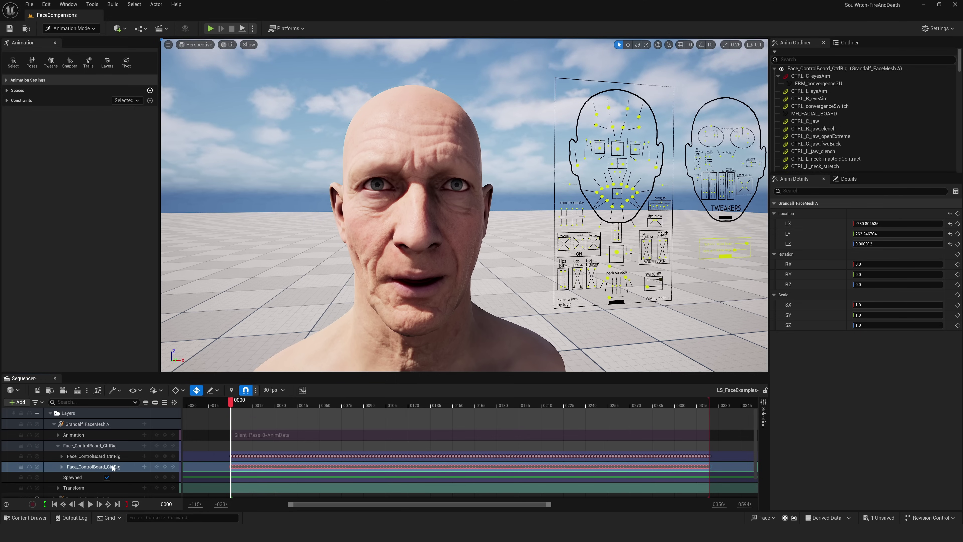
Add a second Additive section to the Face_ControlBoard_CtrlRig track and copy the first additive section's keys into it
click(145, 467)
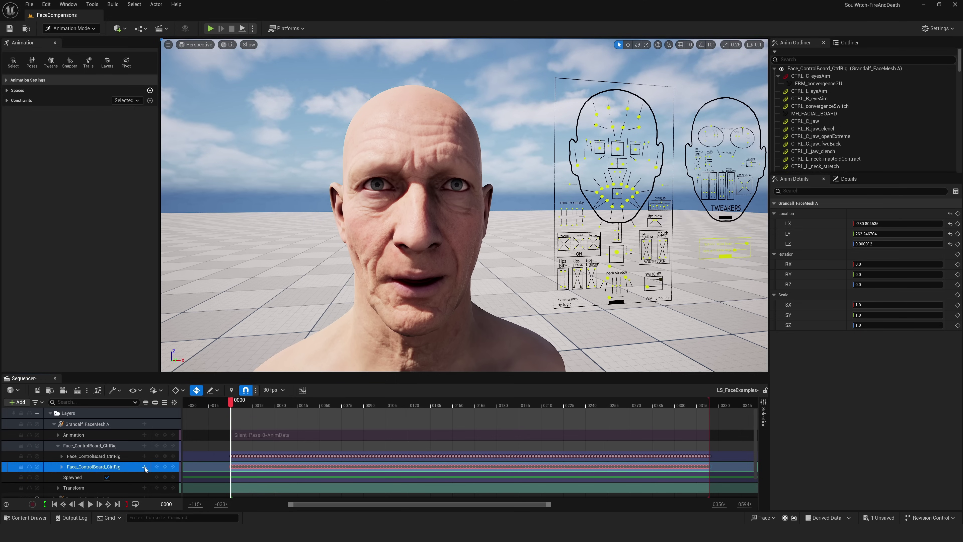
click(165, 487)
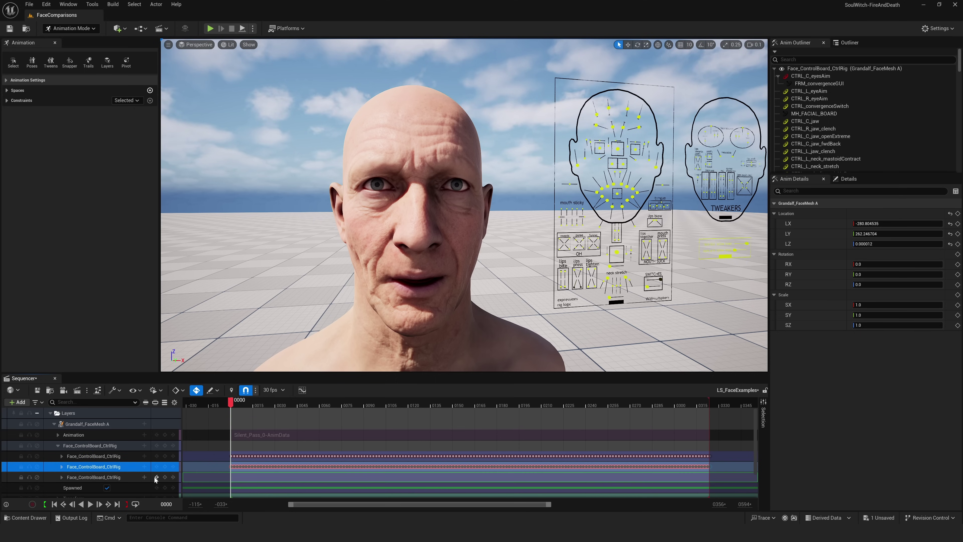
click(165, 477)
drag(214, 465, 718, 469)
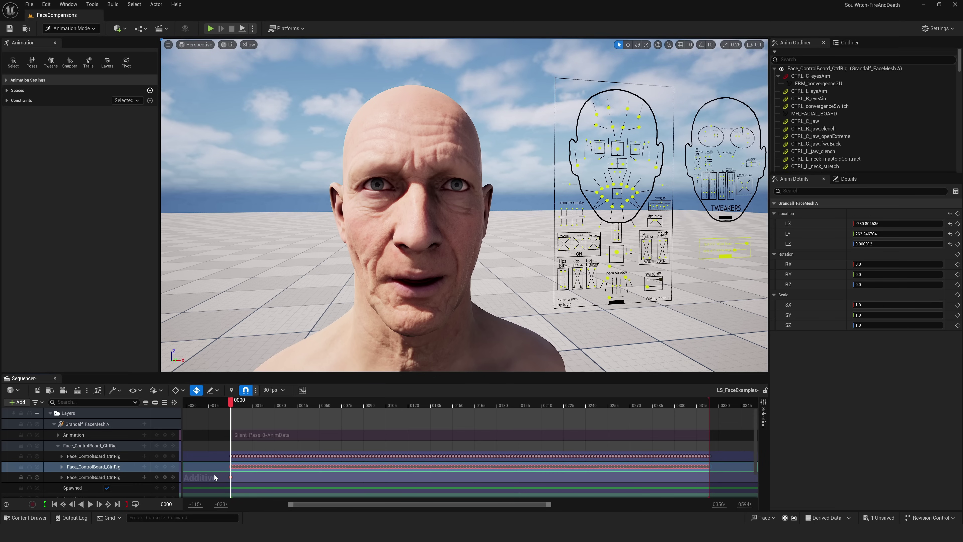
key(ctrl+v)
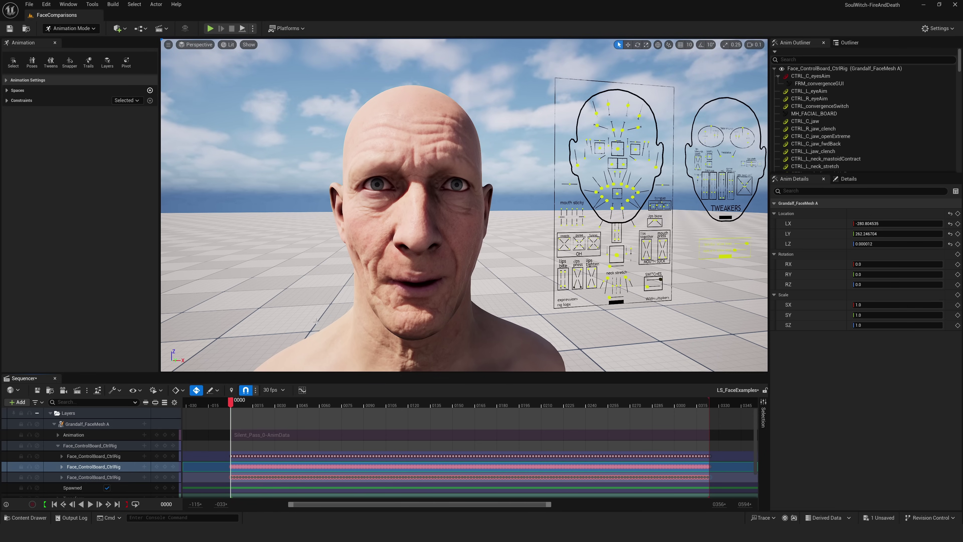
Play the stacked facial animation and unmute Grandalf_FaceMesh B to show it beside Grandalf_FaceMesh A
scroll(316, 322, down, 3)
key(space)
right_drag(426, 227, 399, 237)
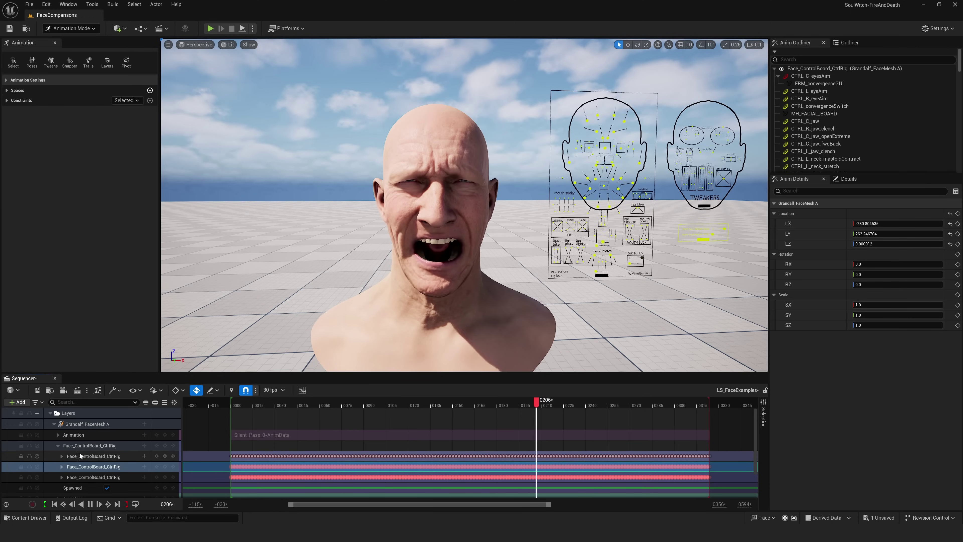
scroll(85, 456, down, 2)
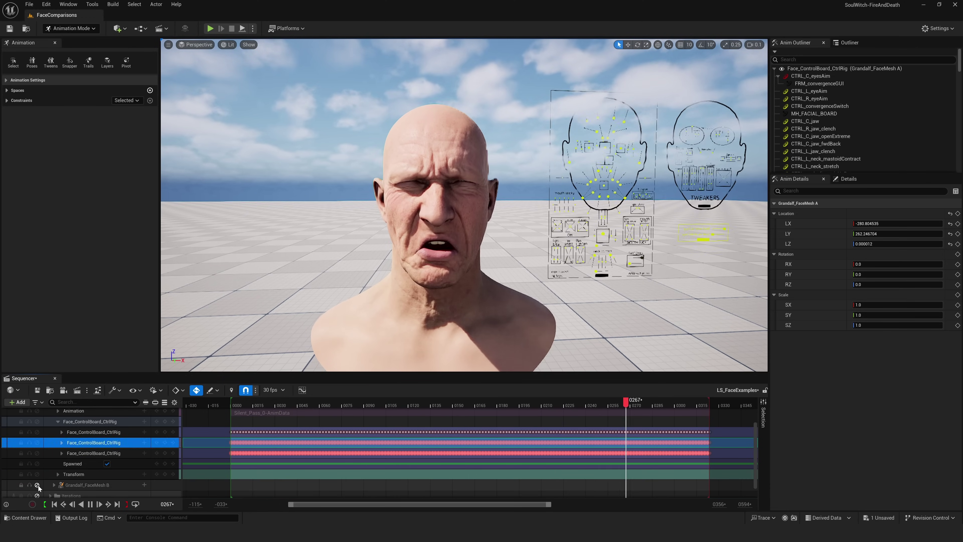
click(37, 485)
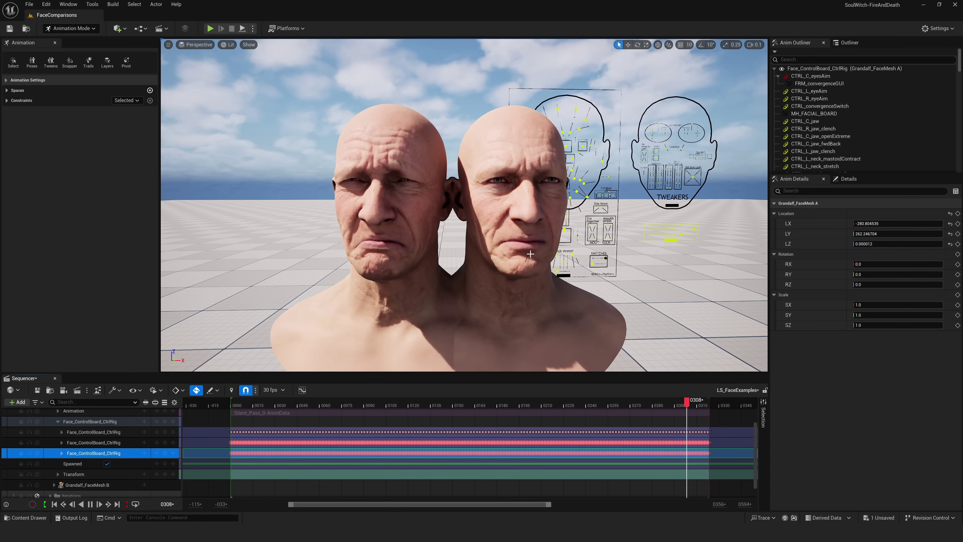
Scrub between frames 277 and 321 and compare the facial poses of both heads from several angles
drag(410, 403, 651, 400)
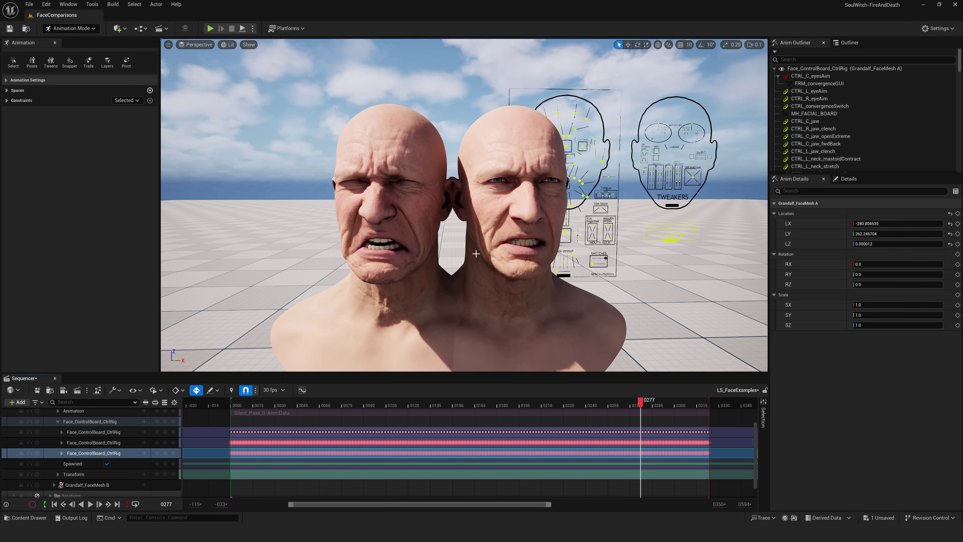
drag(641, 402, 618, 402)
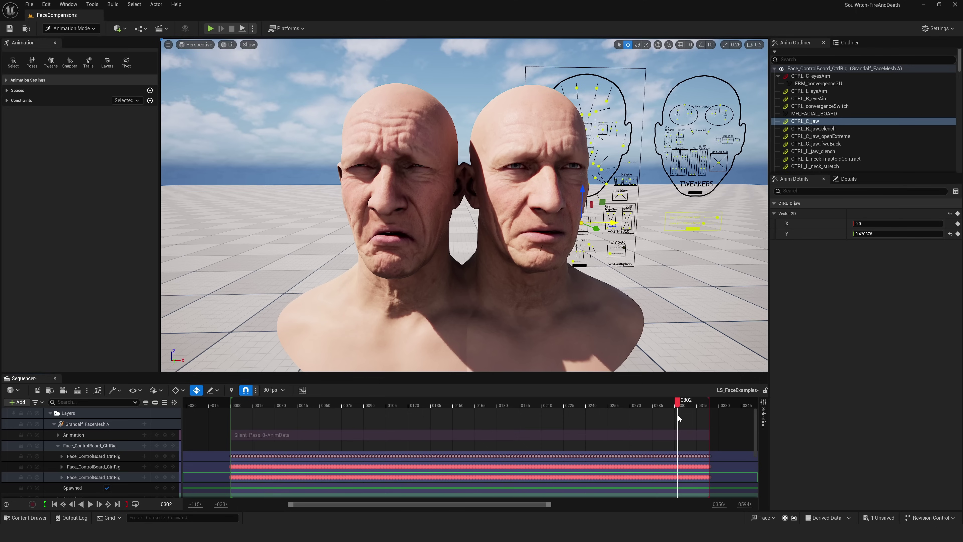
scroll(487, 232, up, 2)
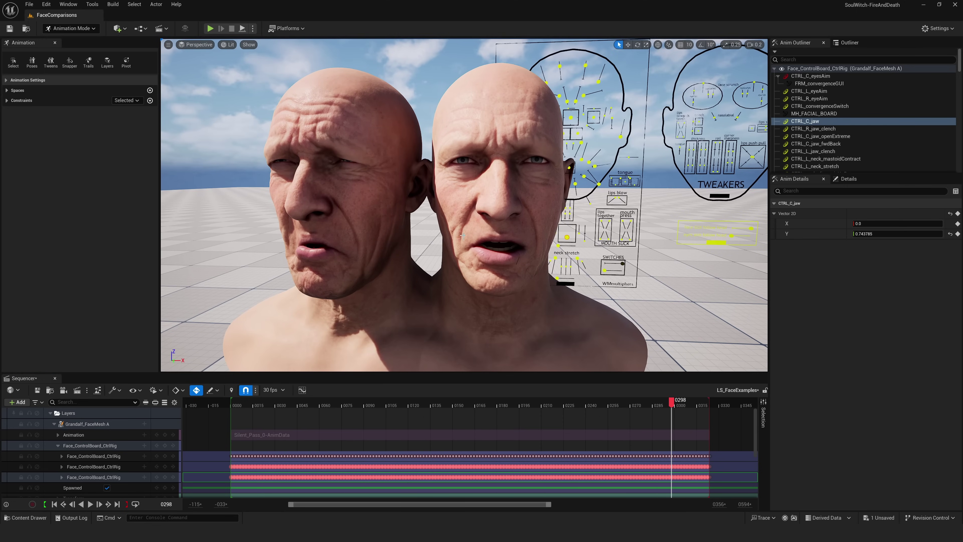
alt+drag(502, 201, 462, 170)
right_drag(463, 171, 566, 191)
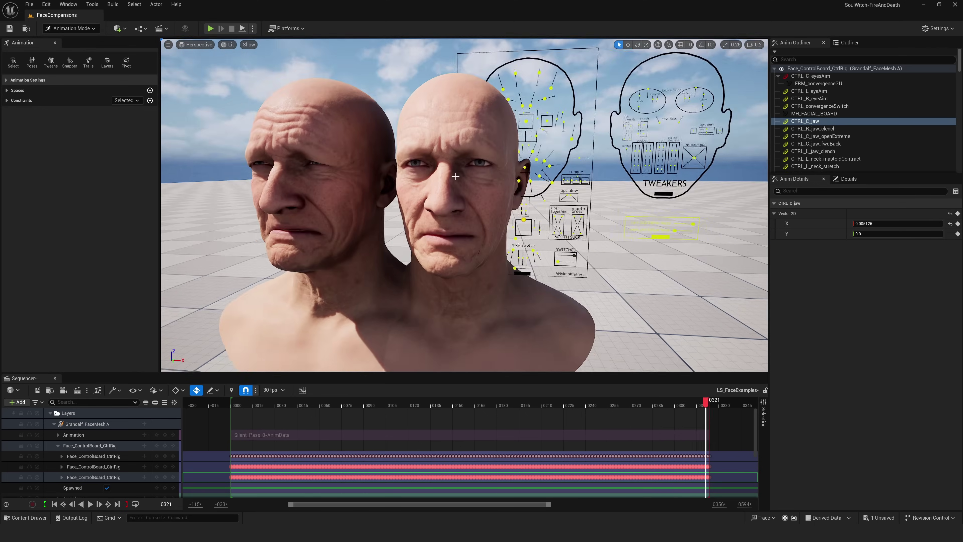
scroll(458, 199, up, 4)
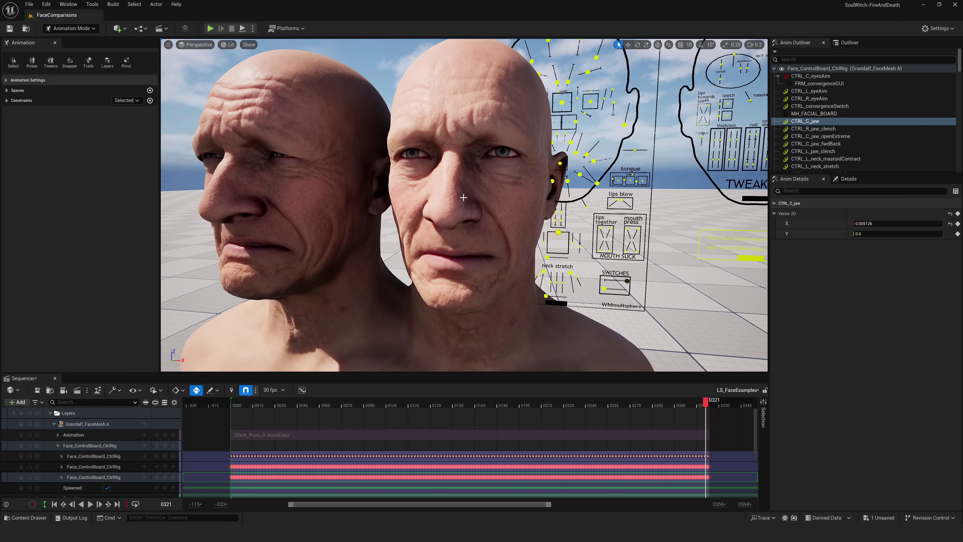
right_drag(491, 202, 428, 165)
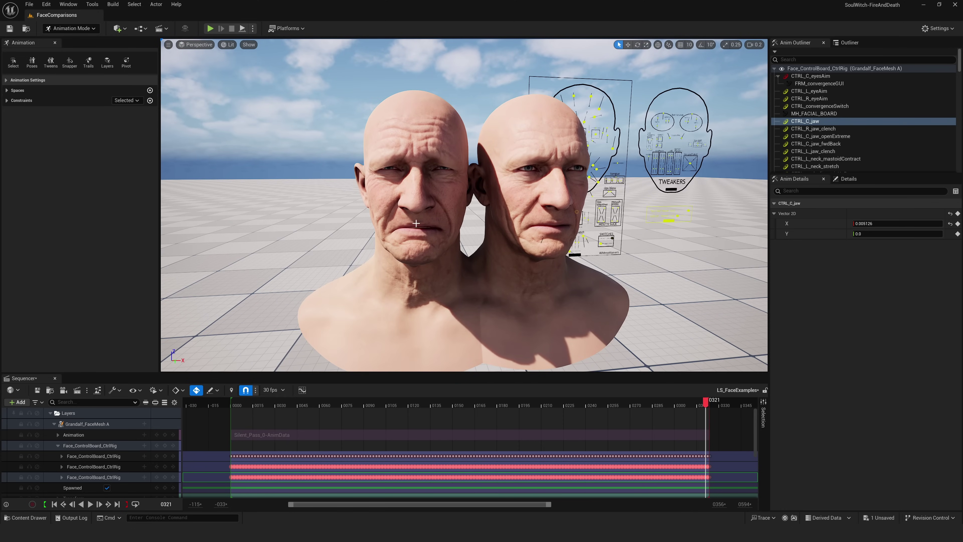
alt+drag(412, 218, 430, 206)
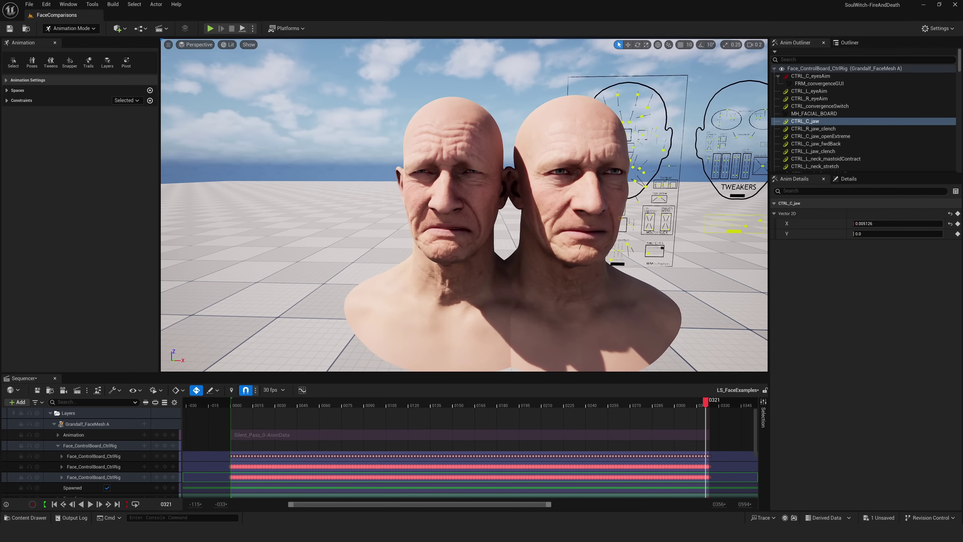
Play the animation and examine Grandalf_FaceMesh A's forehead, brows and eyes up close
scroll(473, 200, up, 3)
drag(705, 401, 365, 403)
key(space)
scroll(481, 267, down, 1)
mouse_move(481, 267)
right_down()
mouse_move(481, 250)
mouse_move(480, 260)
right_up()
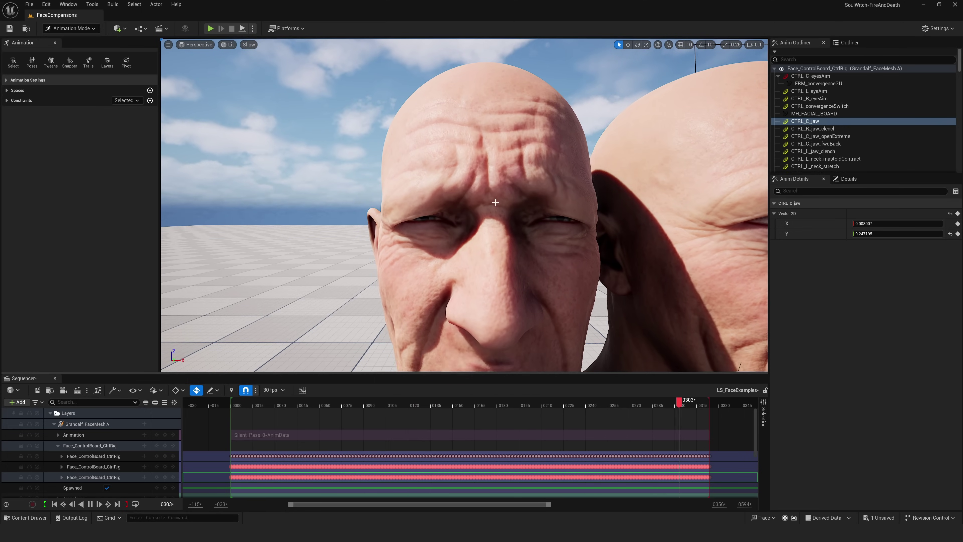
click(543, 403)
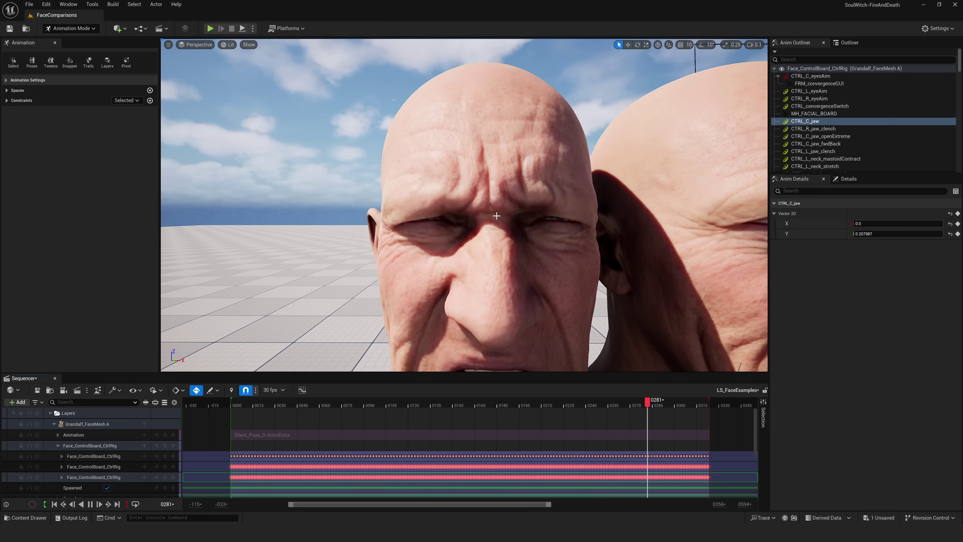
key(space)
Scrub and replay from around frame 236 to compare the brow and eye motion of both heads up close
drag(541, 404, 560, 407)
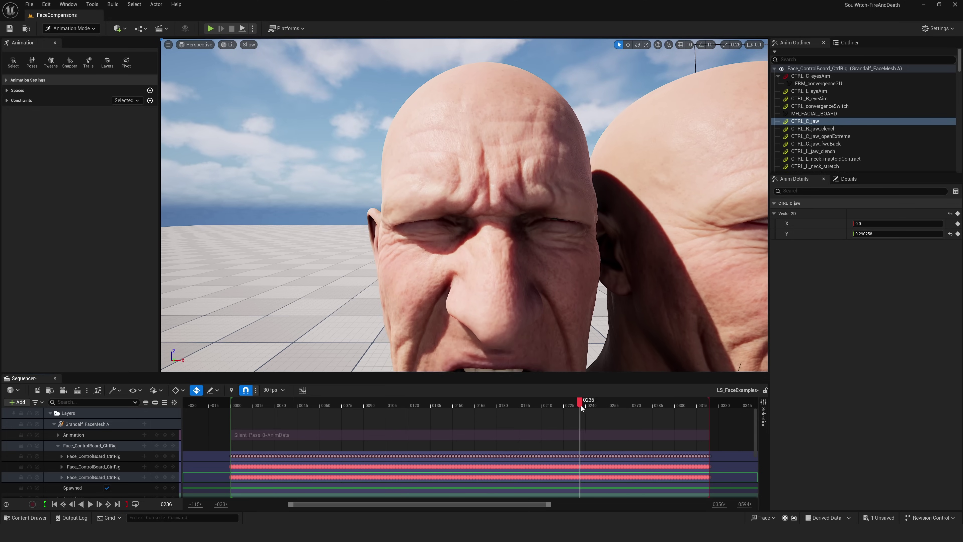
drag(619, 407, 621, 405)
mouse_move(567, 337)
right_down()
mouse_move(591, 338)
mouse_move(562, 340)
mouse_move(572, 340)
right_up()
click(555, 402)
key(space)
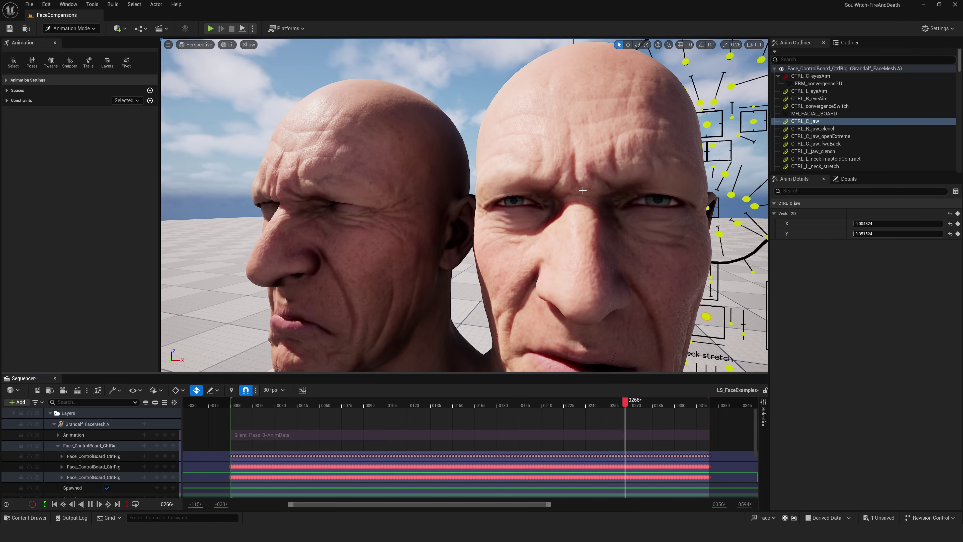
right_drag(580, 189, 578, 197)
key(space)
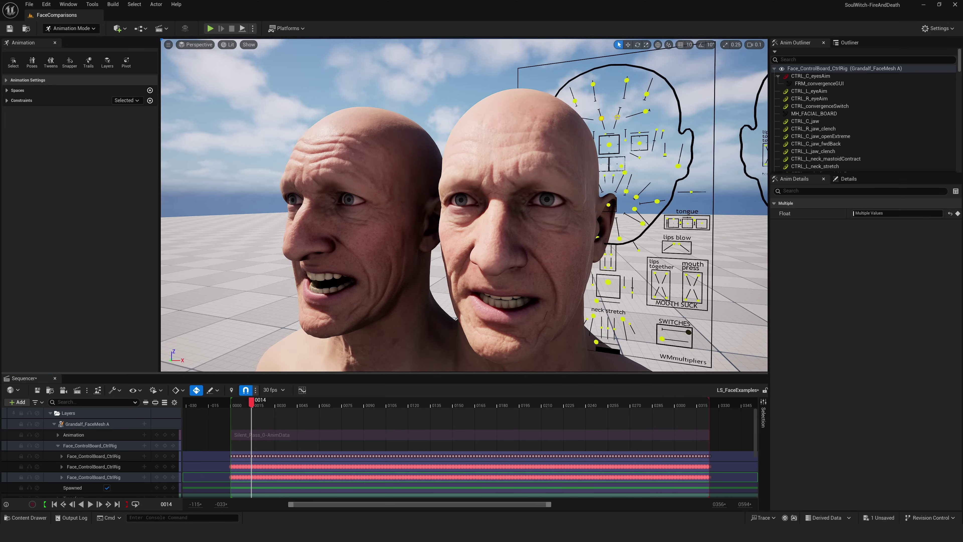
Inspect the base section's inner brow raise curves around frame 222 in the curve editor, and close it
click(302, 390)
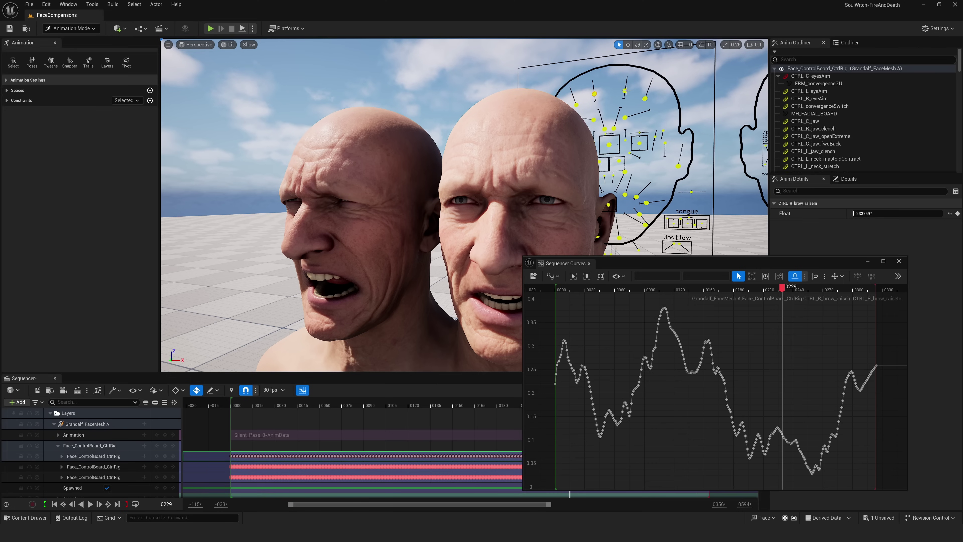
shift+click(626, 91)
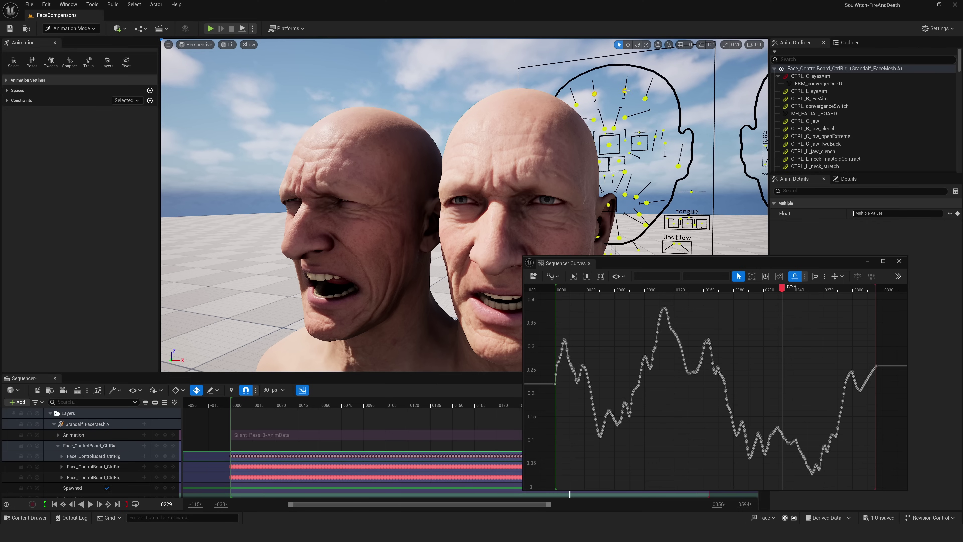
key(w)
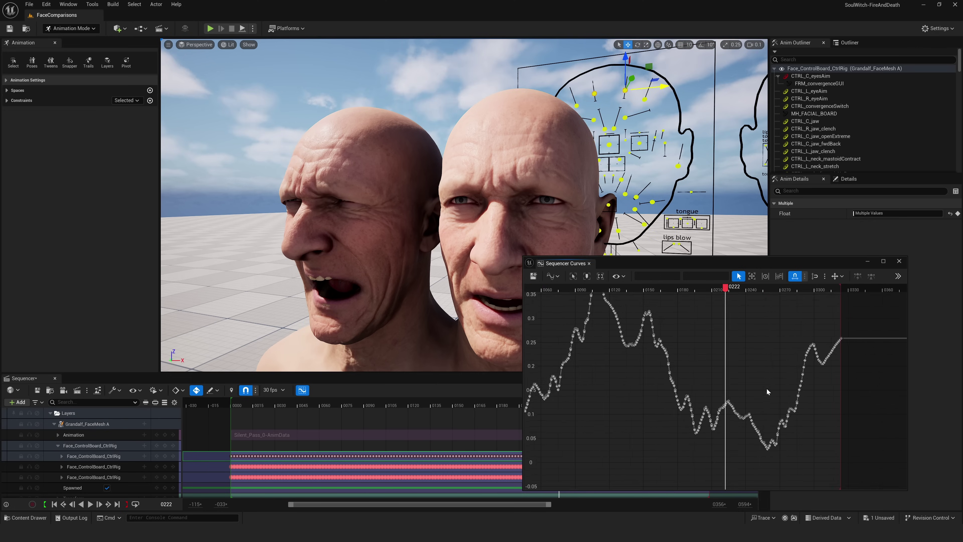
scroll(768, 391, up, 5)
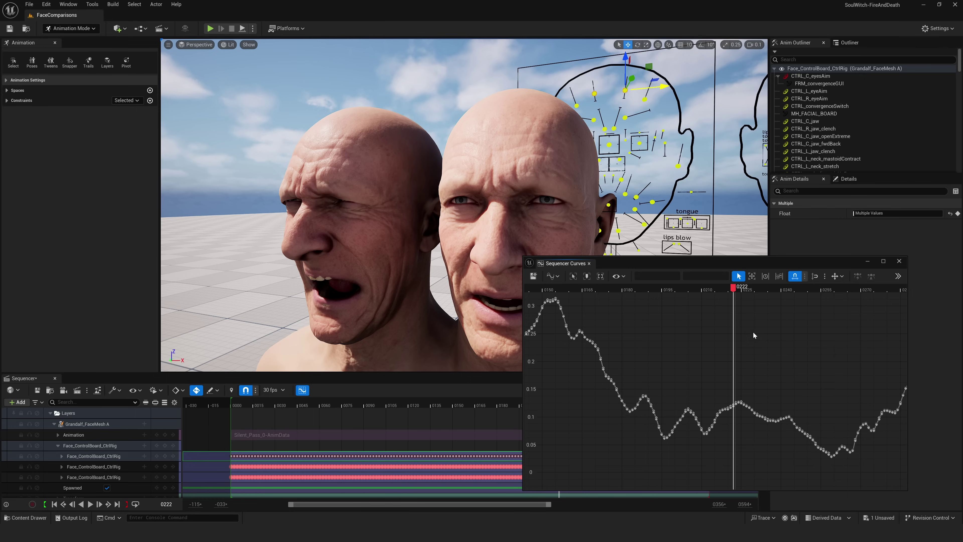
click(899, 261)
Compare the eyes and mouths of both heads at frame 222, and replay the animation
alt+drag(494, 200, 419, 189)
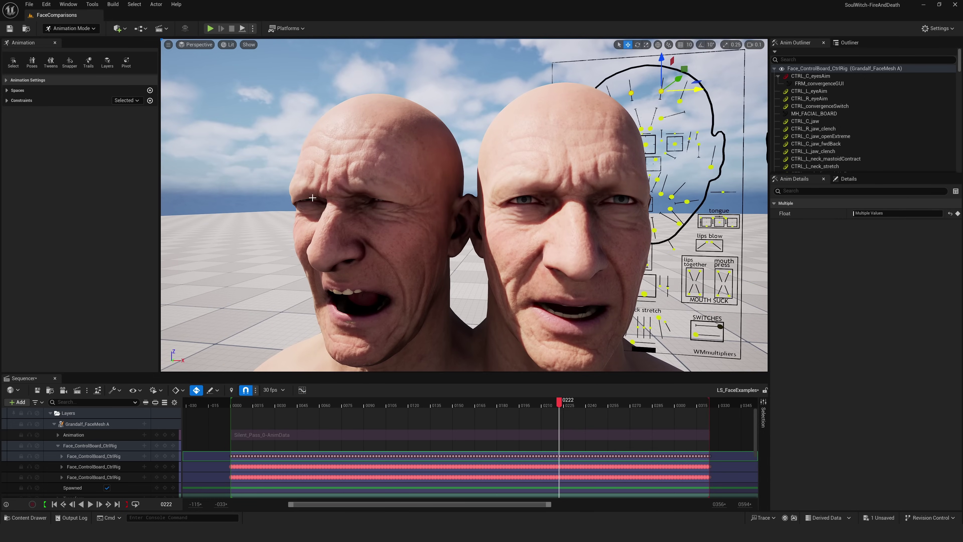
alt+drag(324, 185, 313, 188)
drag(442, 265, 442, 363)
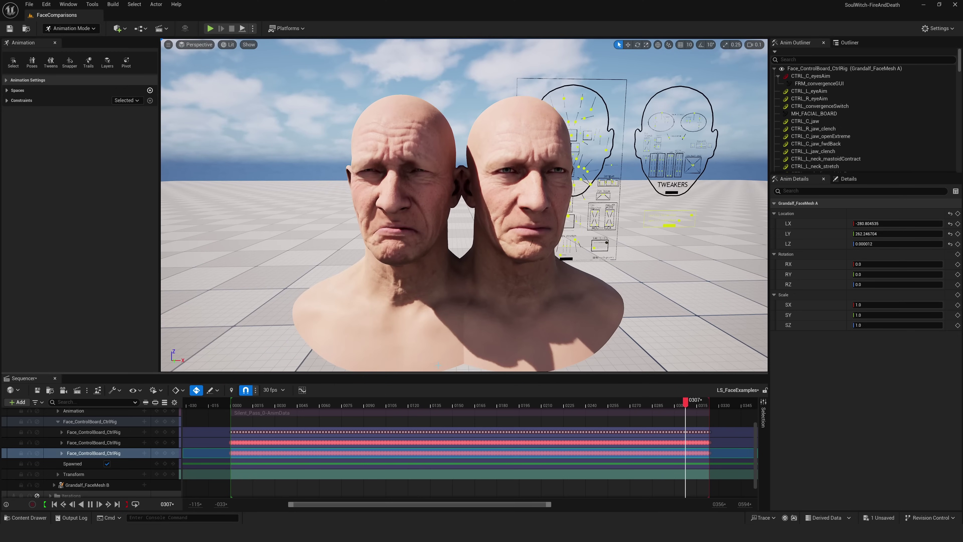
drag(388, 403, 572, 394)
key(space)
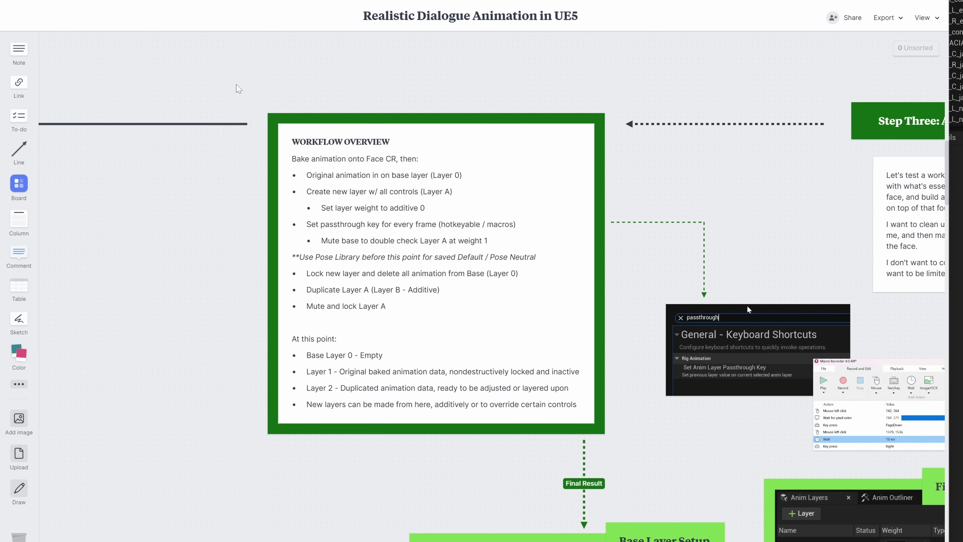
Review the Workflow Overview note on the Milanote board for the layering procedure
drag(200, 67, 664, 482)
drag(215, 81, 671, 477)
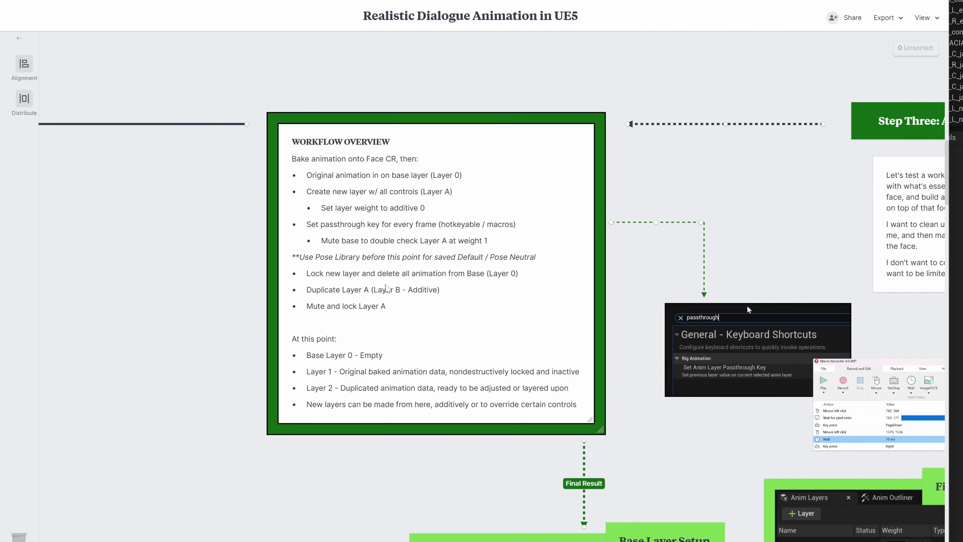
click(232, 241)
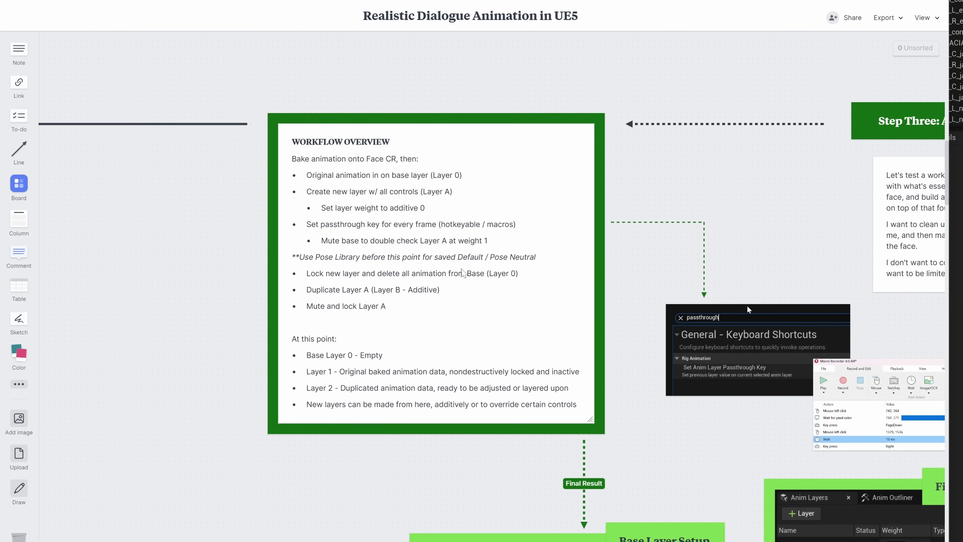
drag(194, 56, 655, 487)
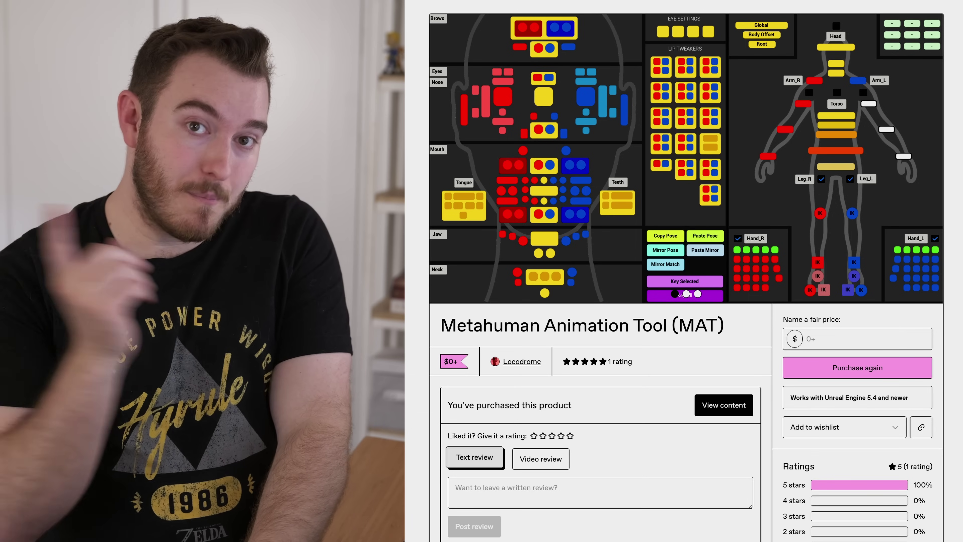
Browse the preview images on the Metahuman Animation Tool (MAT) product page
click(930, 159)
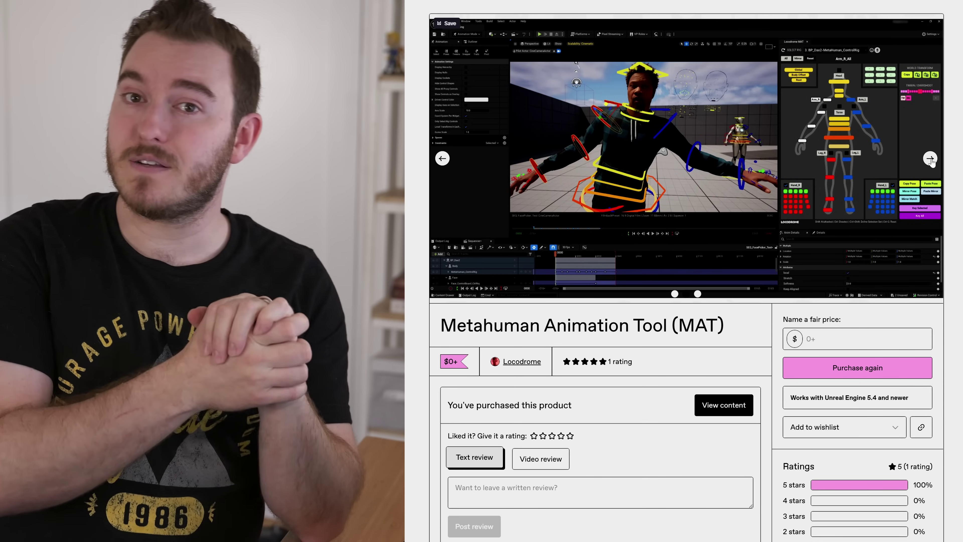
click(930, 159)
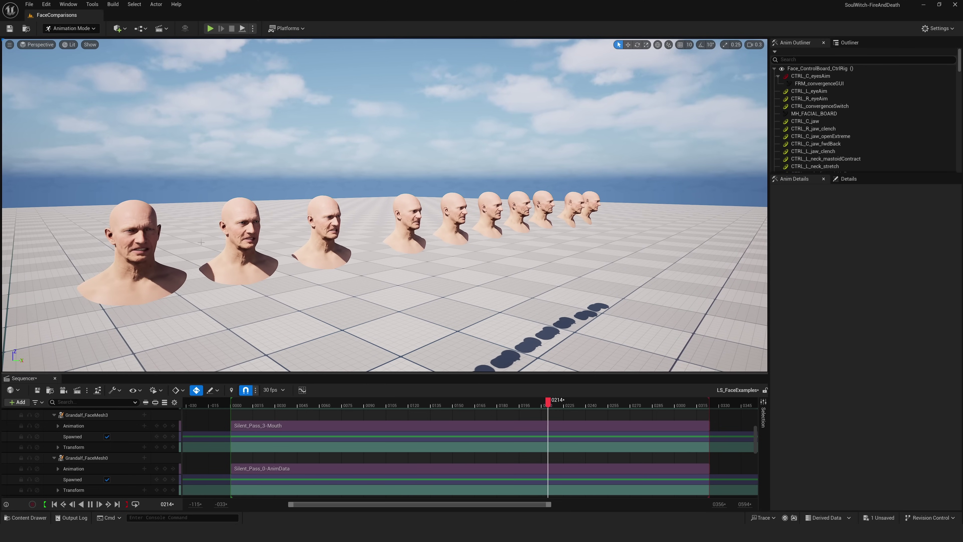
Frame the iteration heads in Unreal Engine, try a wider viewport field of view, and return it to 35
right_drag(365, 245, 371, 216)
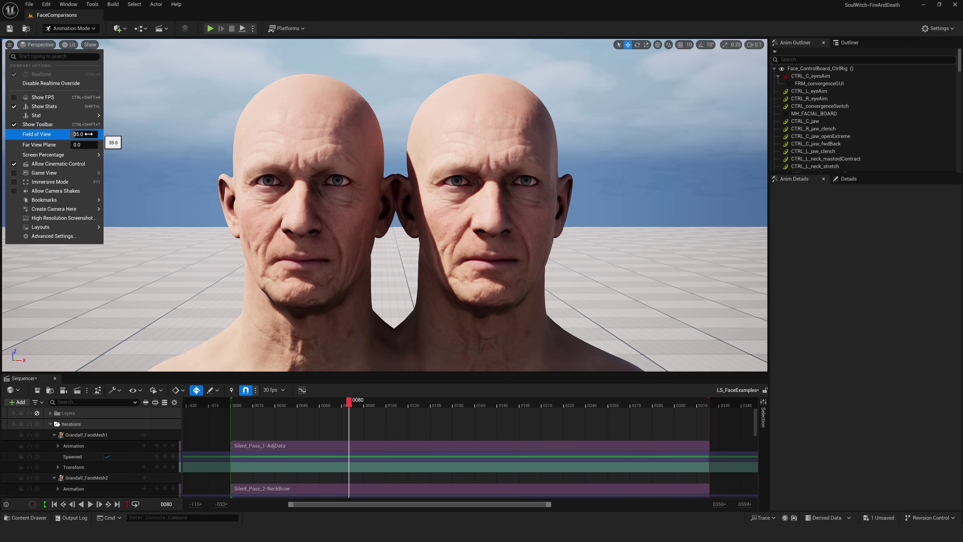
mouse_move(84, 134)
mouse_down()
mouse_move(93, 134)
mouse_move(84, 134)
mouse_up()
text(3)
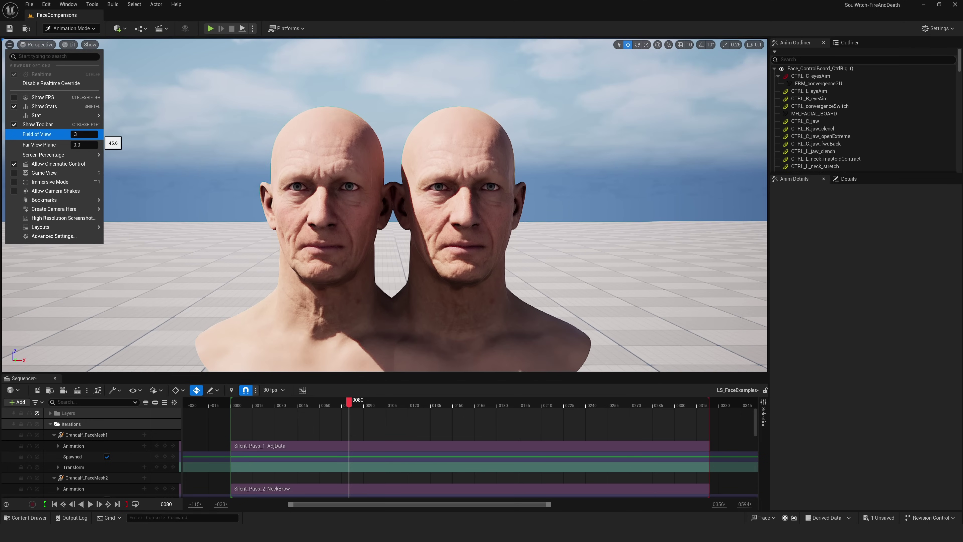
text(5)
key(Return)
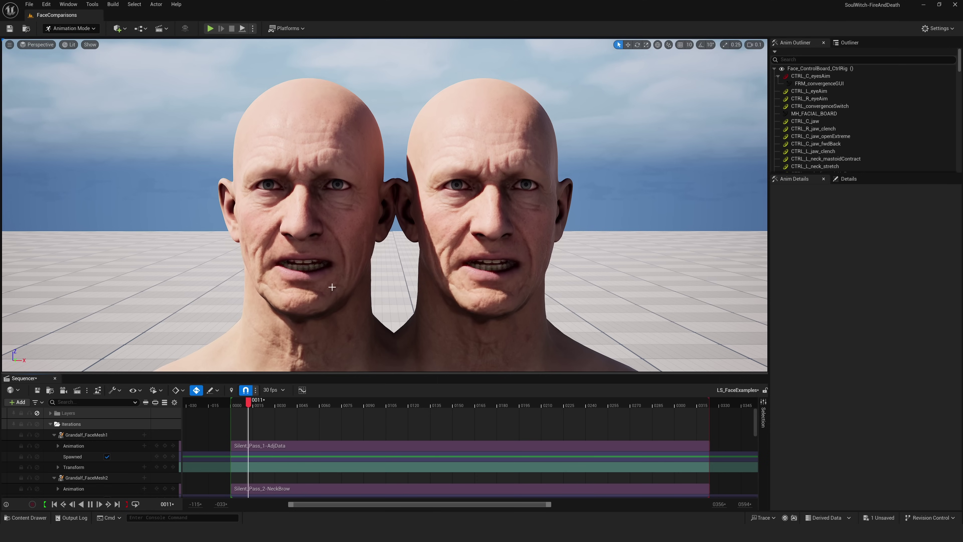
Scrub the first iterations' animation, and review the Final Layer Usage list on the Milanote board
mouse_move(296, 402)
mouse_down()
mouse_move(276, 403)
mouse_move(304, 406)
mouse_move(284, 405)
mouse_move(292, 407)
mouse_up()
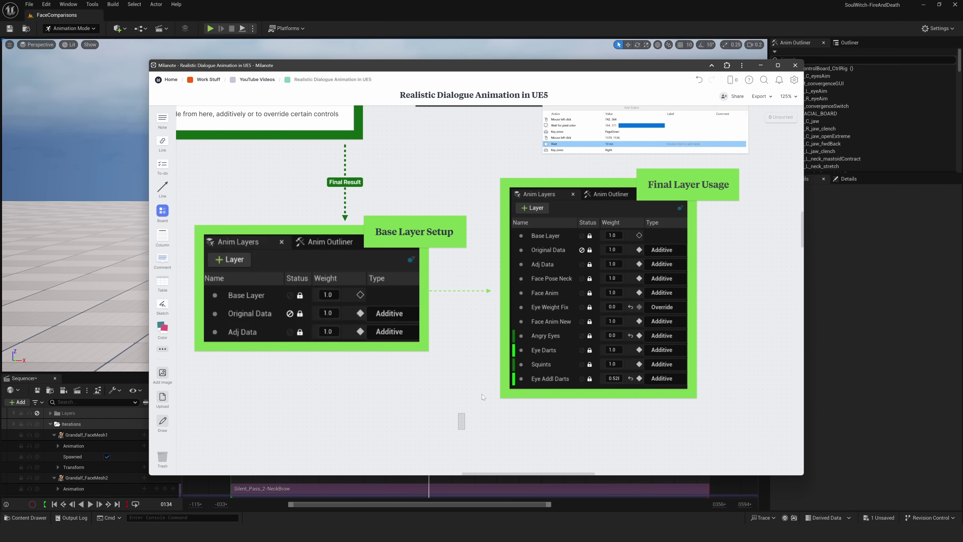
drag(458, 429, 779, 153)
click(722, 280)
click(827, 320)
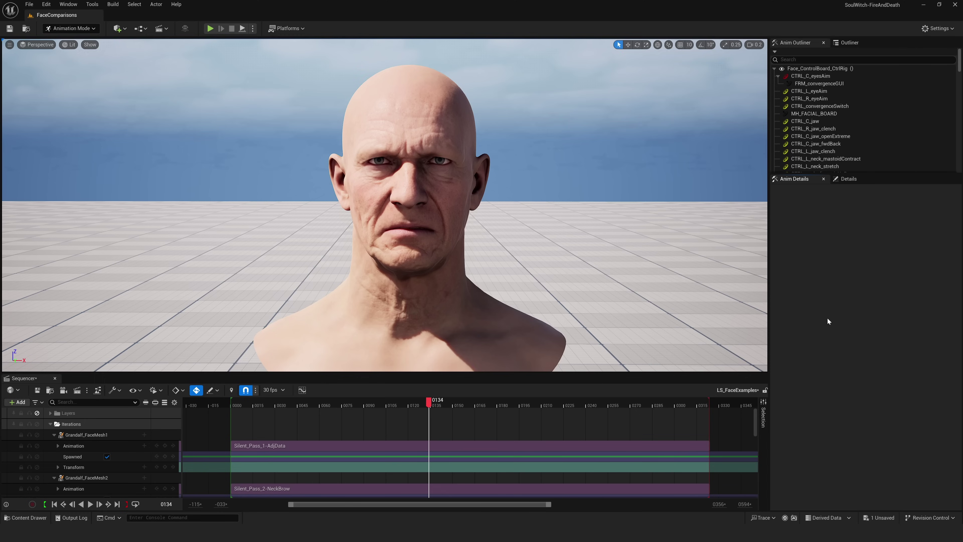
Play the iteration head's animation in Unreal Engine and examine its neck and jaw up close
click(304, 404)
key(space)
alt+drag(443, 303, 475, 311)
alt+drag(344, 273, 394, 273)
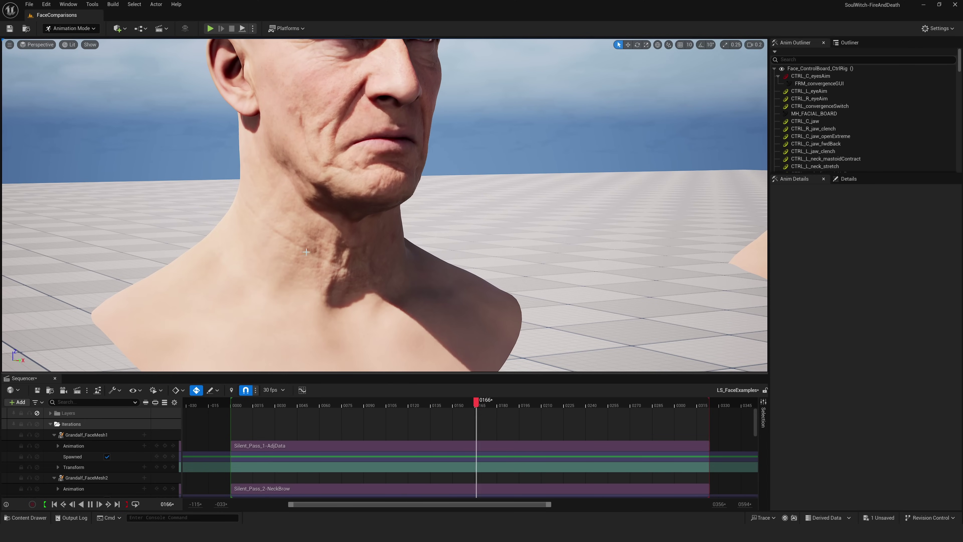